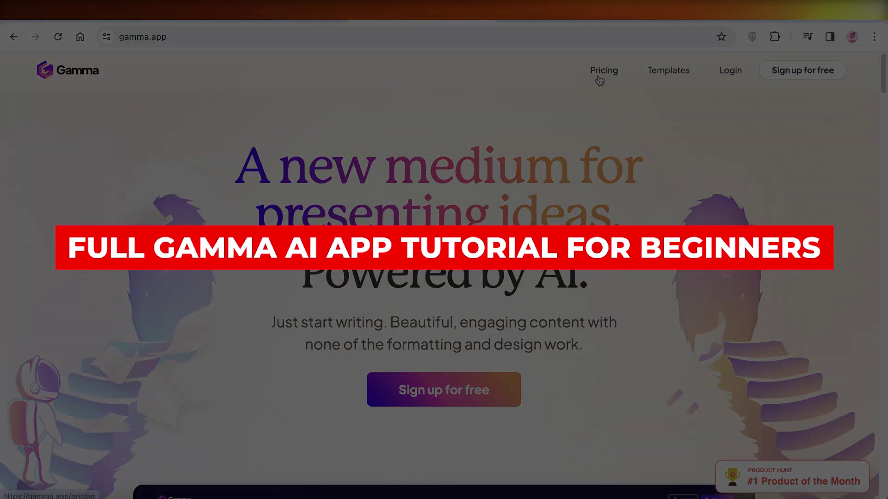
Open the Pricing page in a new tab, then browse the home page's feature sections and return to the top
right_click(599, 78)
click(603, 81)
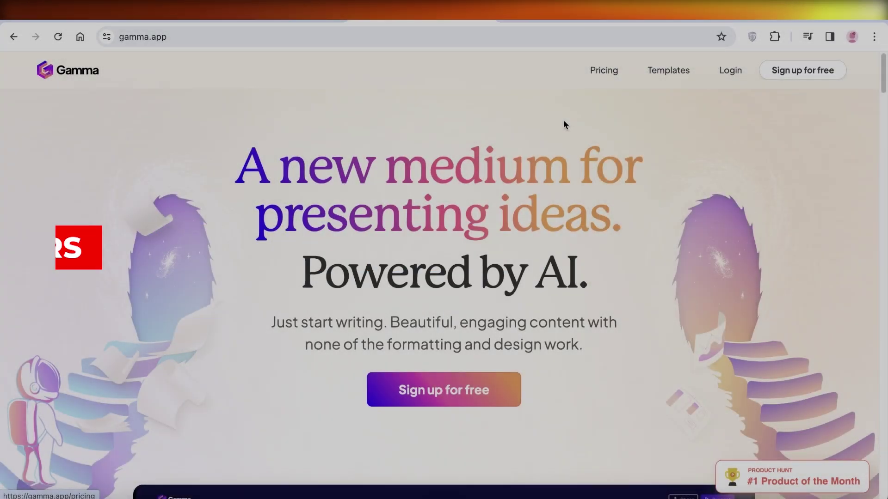
scroll(563, 123, down, 4)
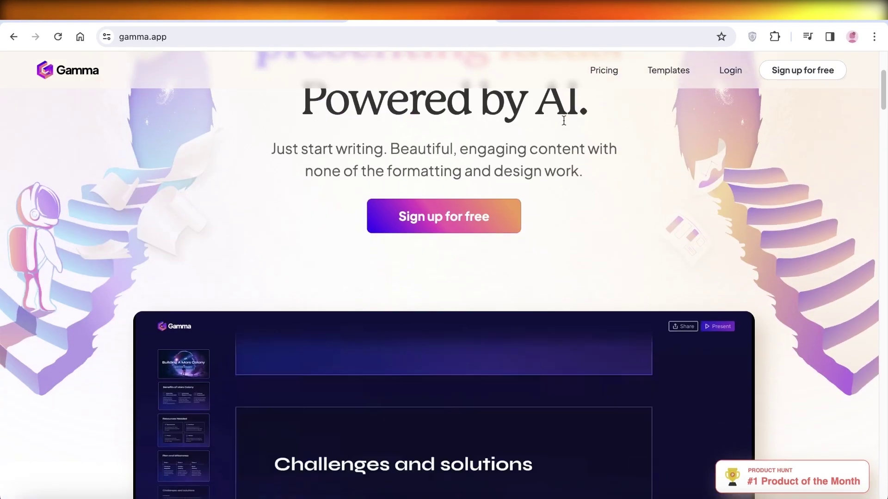
scroll(565, 125, down, 5)
scroll(565, 121, down, 3)
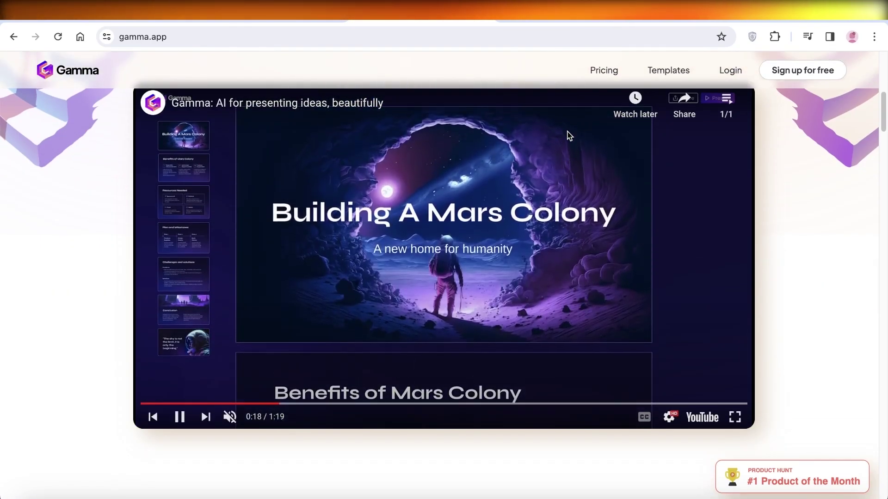
scroll(676, 186, down, 6)
scroll(675, 187, down, 6)
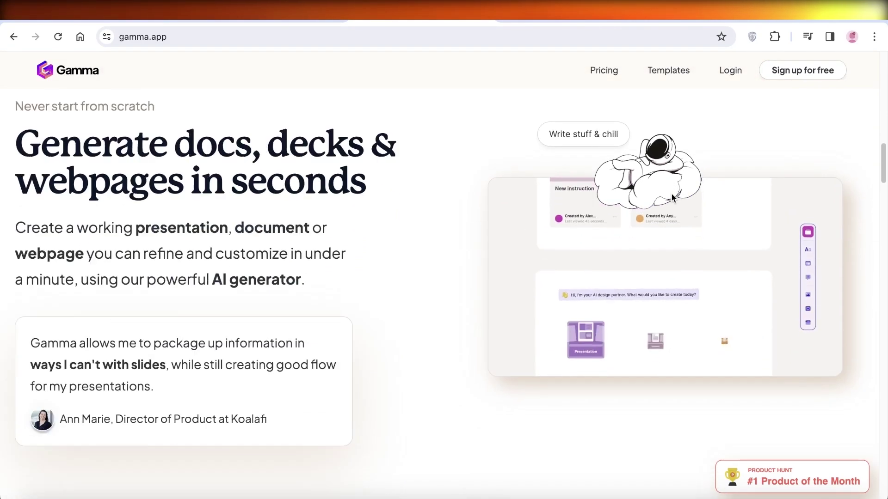
scroll(464, 204, down, 5)
scroll(449, 206, down, 8)
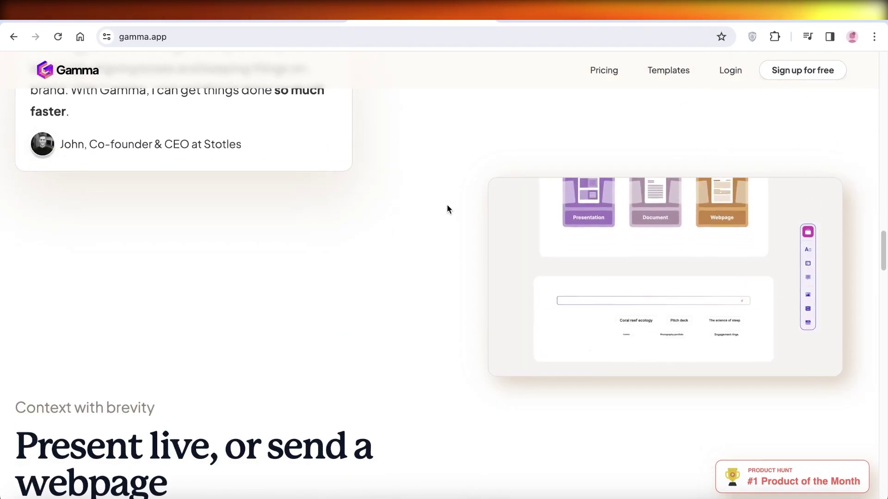
scroll(452, 218, down, 12)
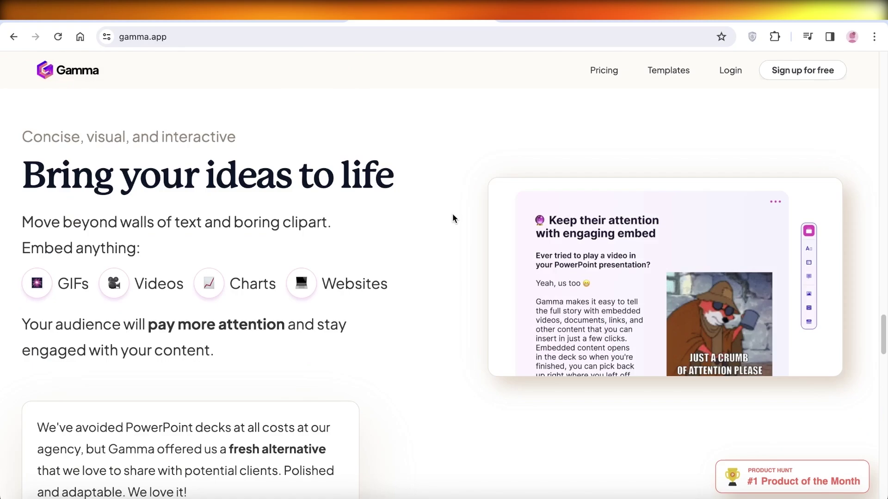
scroll(452, 218, up, 10)
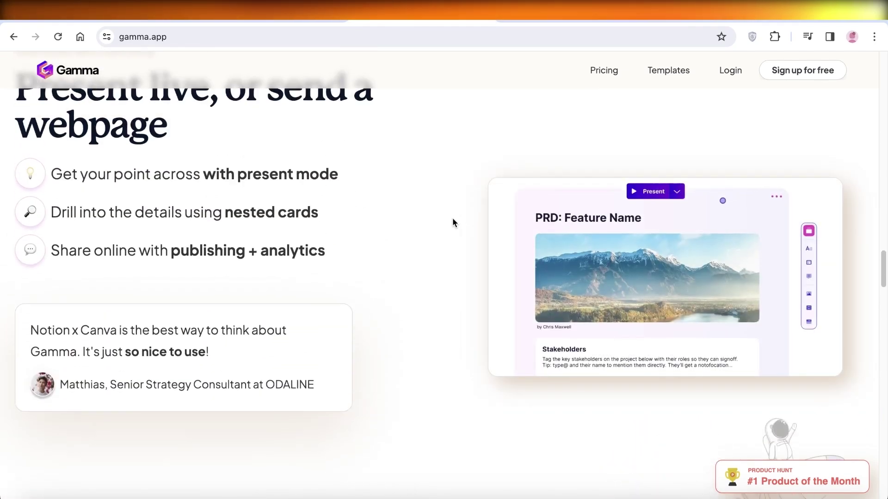
scroll(452, 218, up, 8)
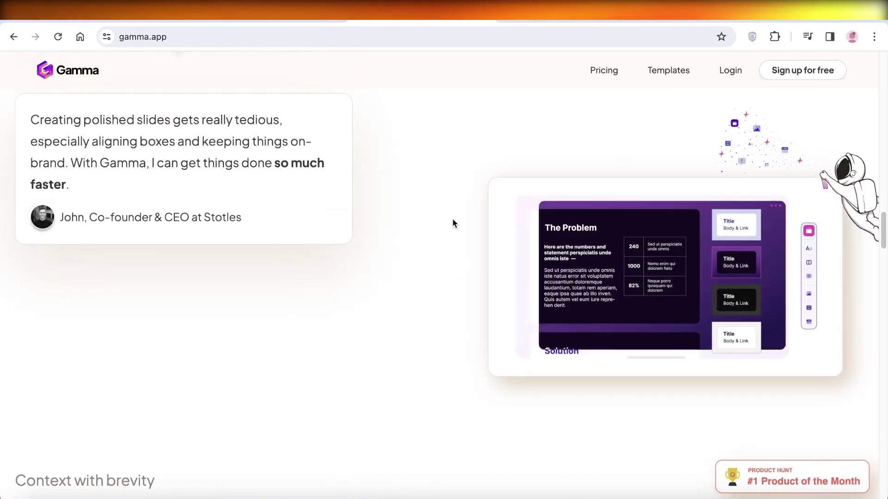
scroll(452, 223, up, 15)
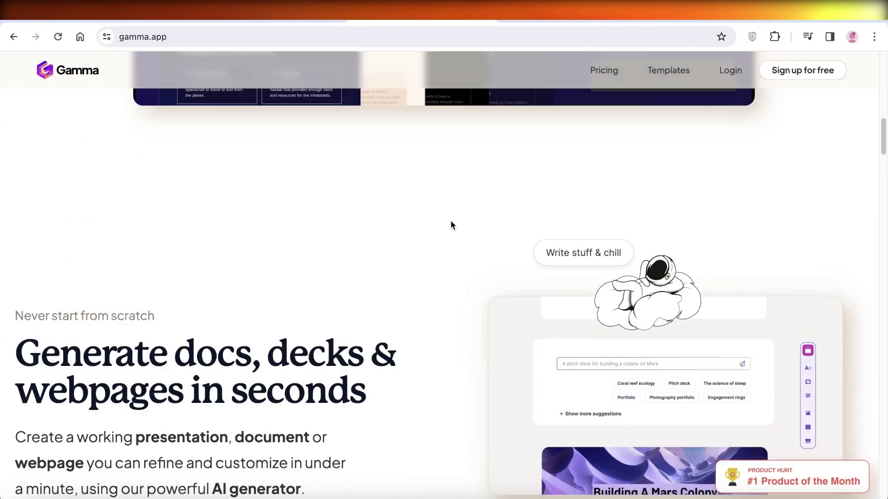
scroll(451, 220, up, 3)
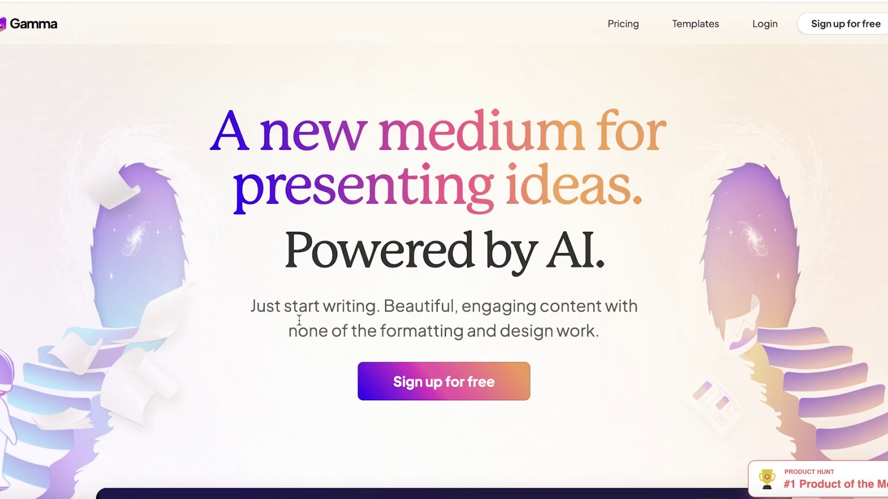
Sign up for free using Continue with Google and pick an account from the chooser
click(406, 395)
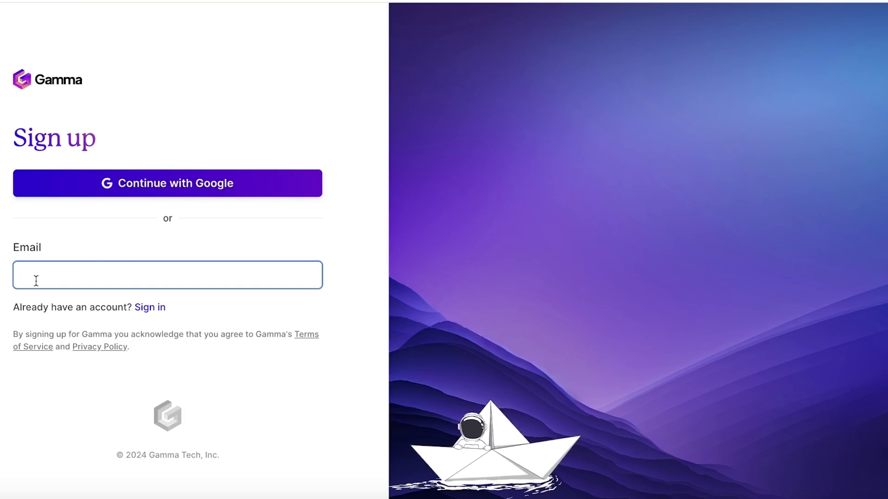
click(69, 185)
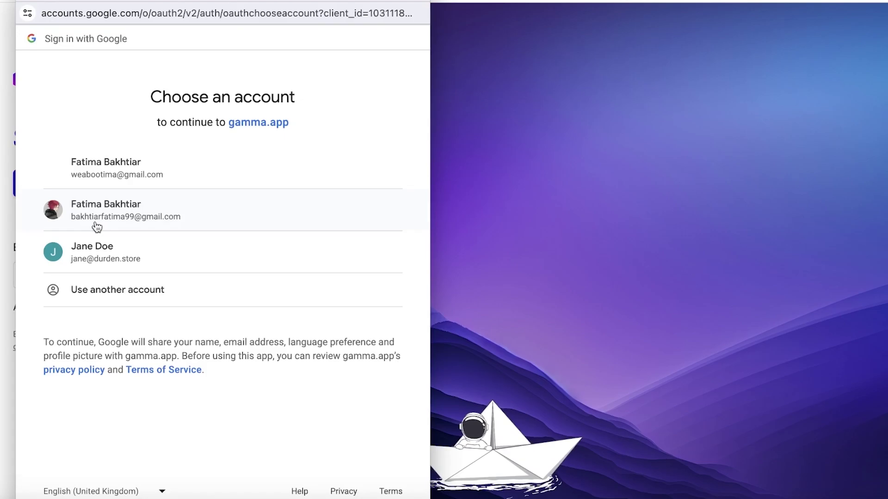
click(111, 177)
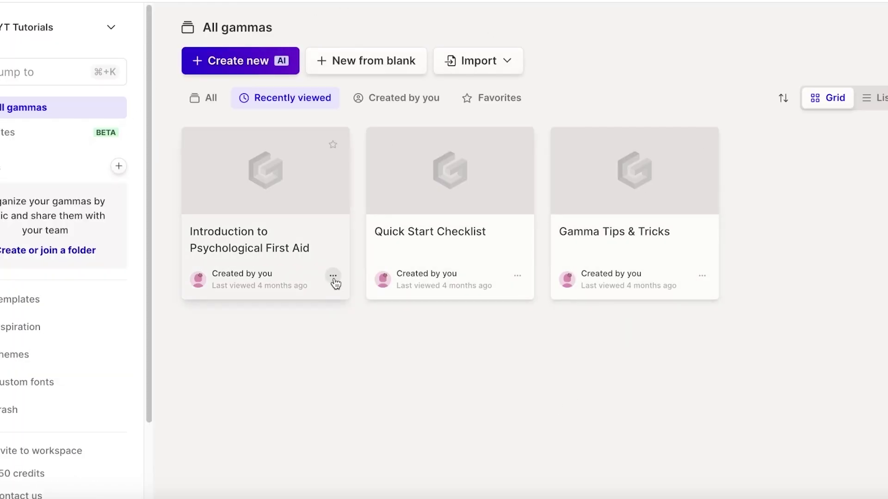
Send the Introduction to Psychological First Aid gamma to the trash and start Create new AI
click(333, 275)
click(386, 239)
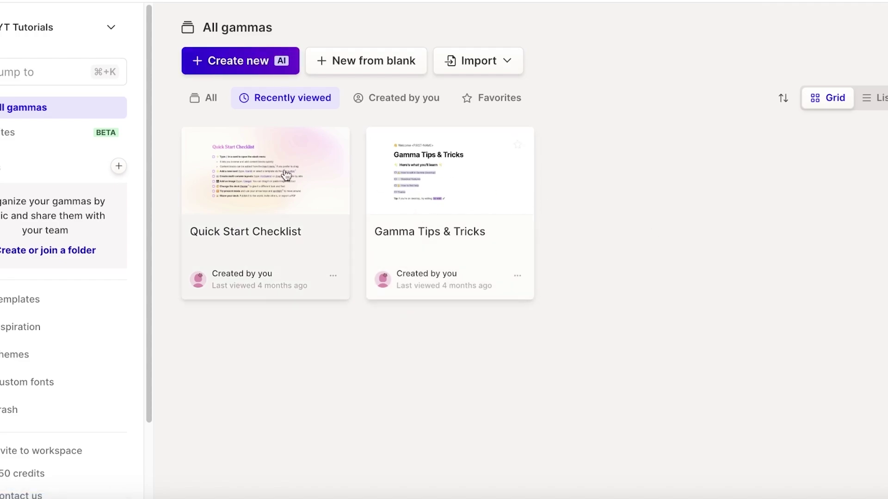
click(266, 59)
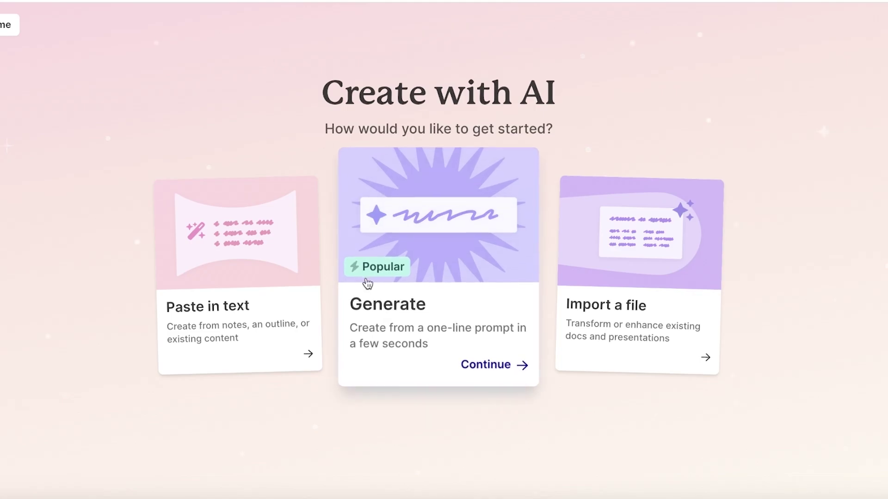
In Generate, try the Document and Webpage output types, then return to Presentation
click(366, 281)
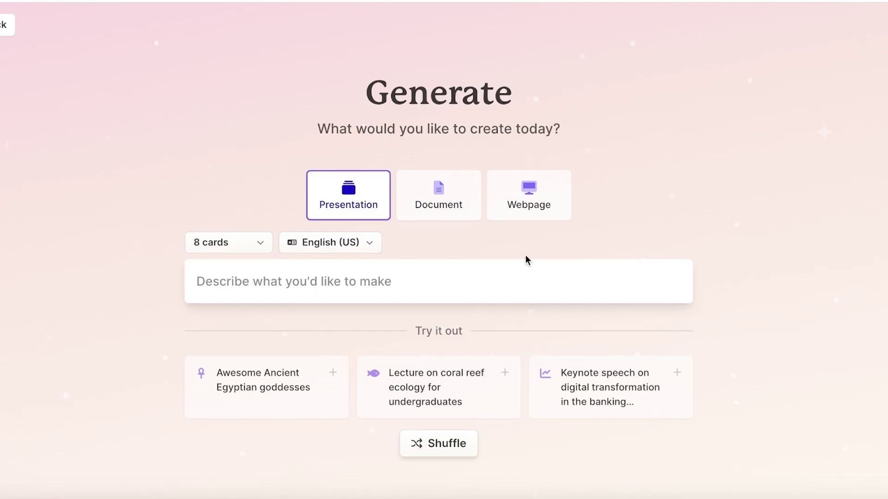
click(440, 189)
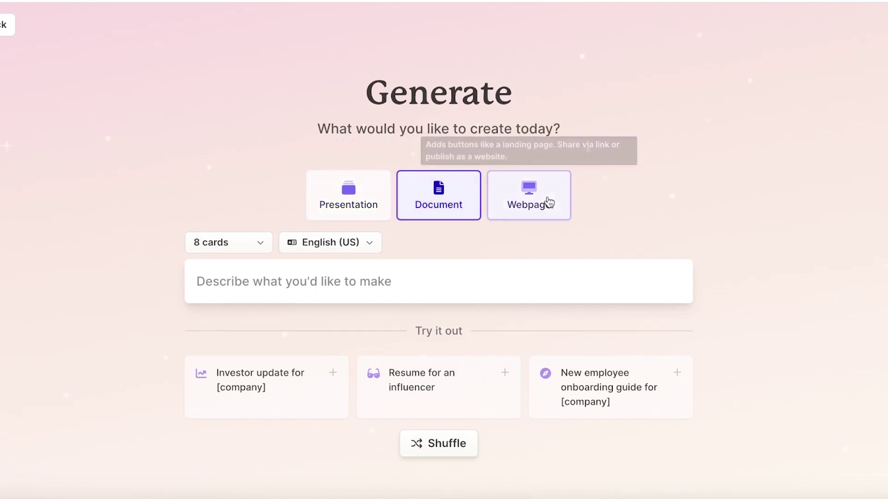
click(523, 204)
click(369, 203)
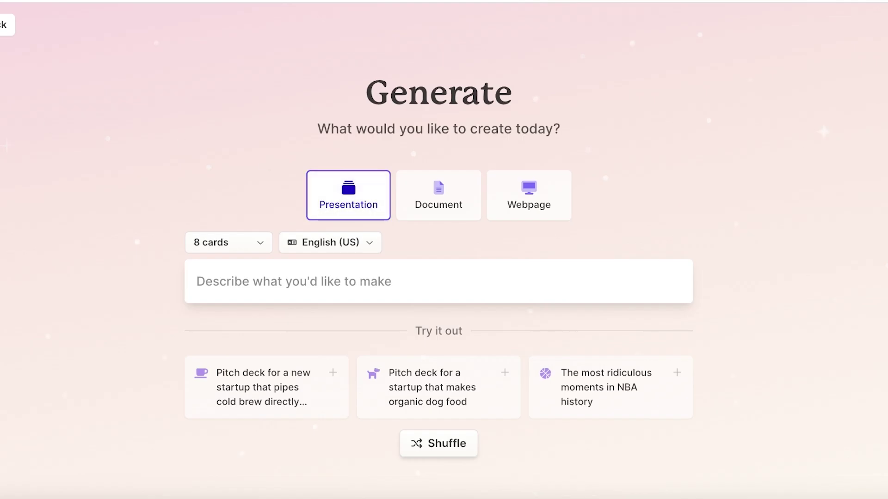
Look at the Paste in text and Import a file options, then pick Generate again
click(7, 24)
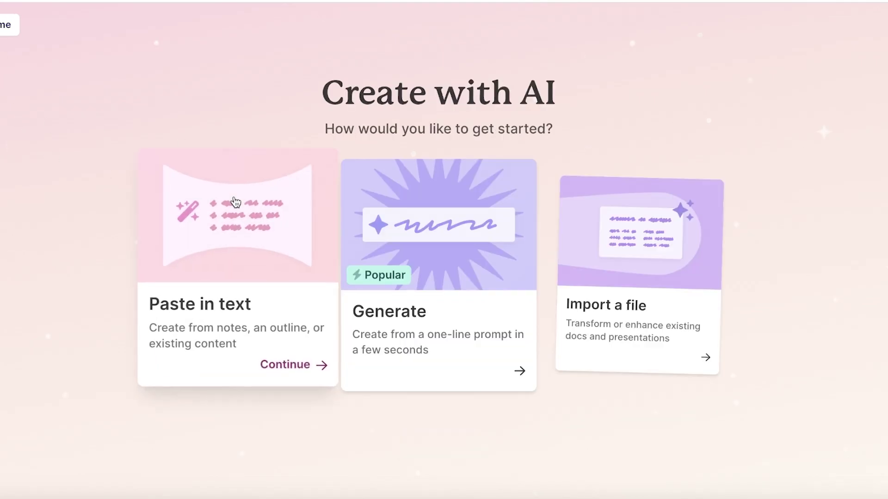
click(162, 199)
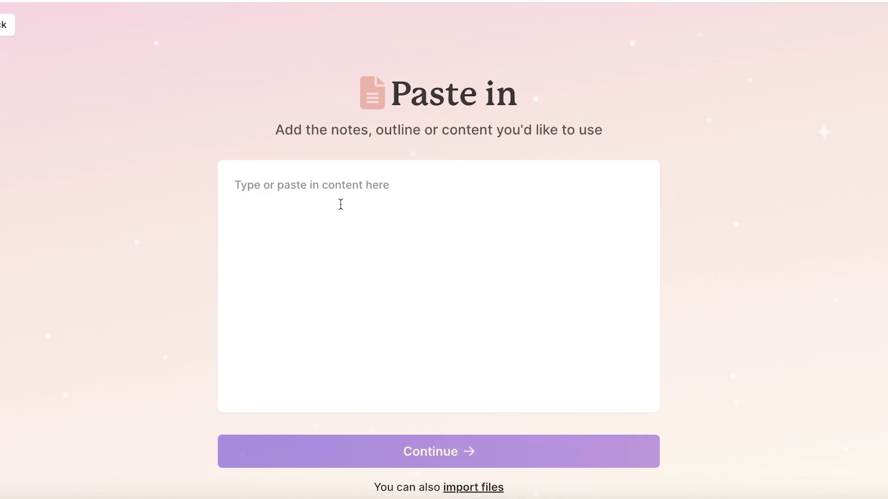
click(7, 25)
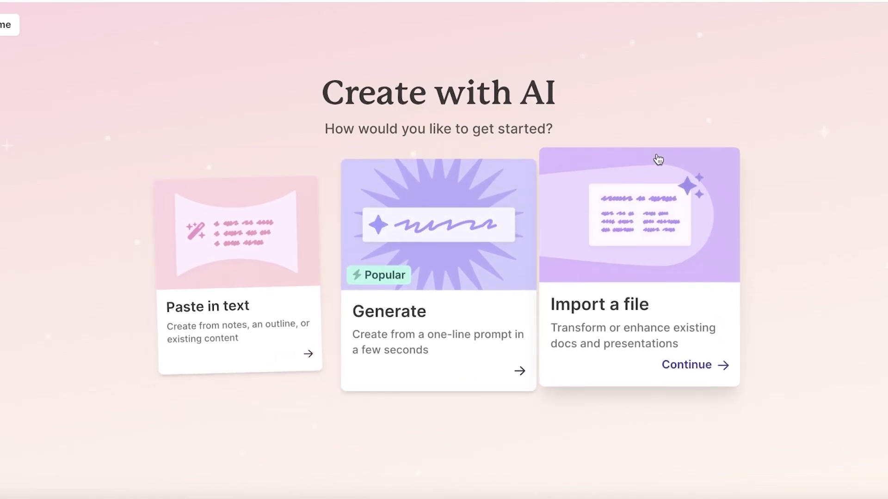
click(659, 160)
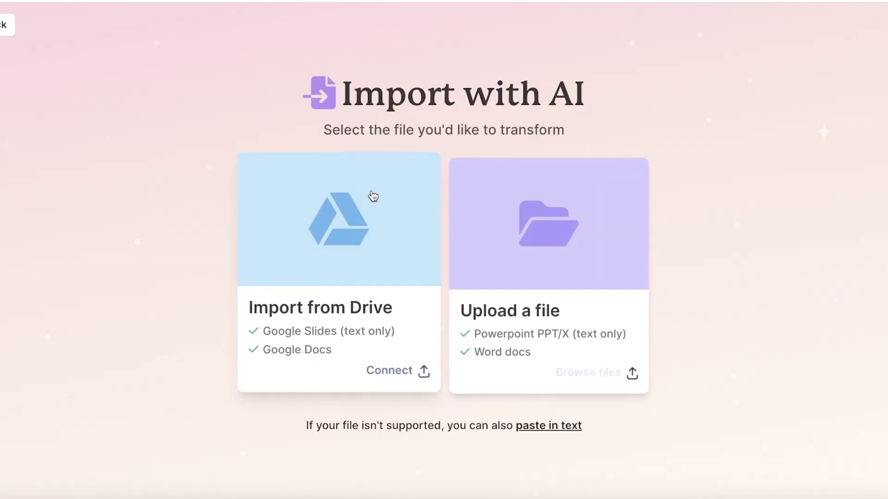
click(8, 27)
click(458, 239)
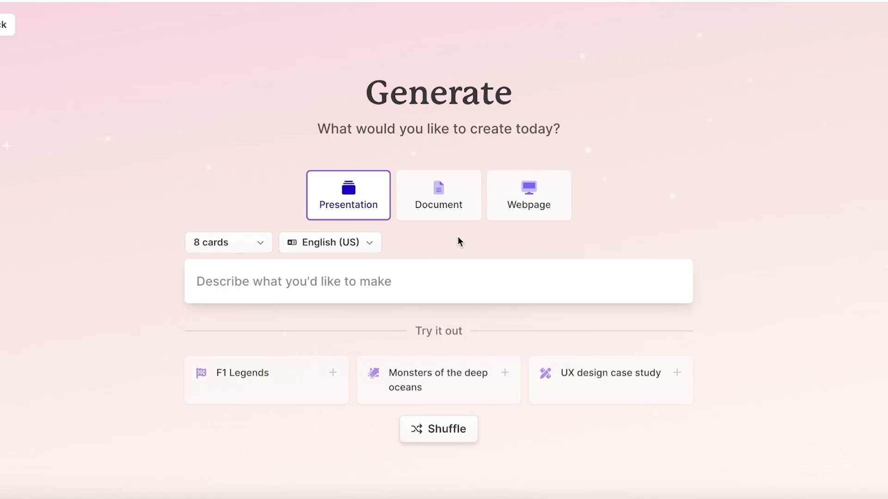
Set the presentation's card count to 5, after briefly choosing 4
click(424, 272)
click(245, 238)
scroll(260, 361, down, 2)
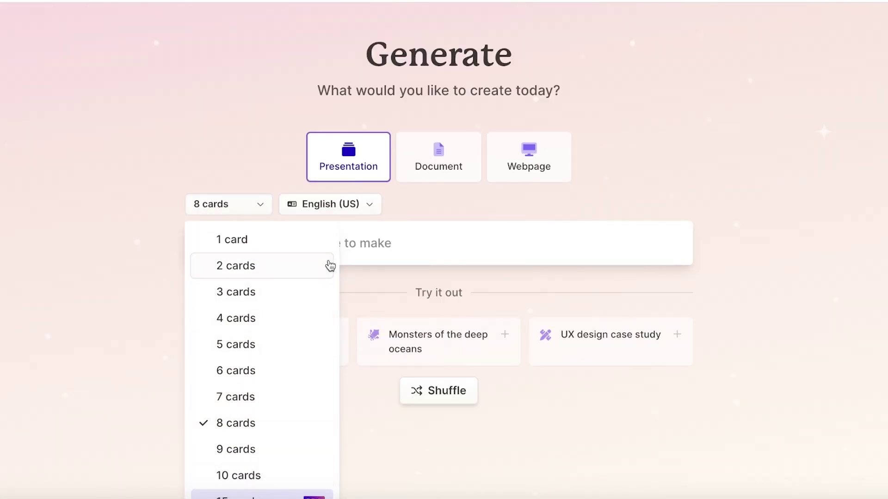
click(284, 331)
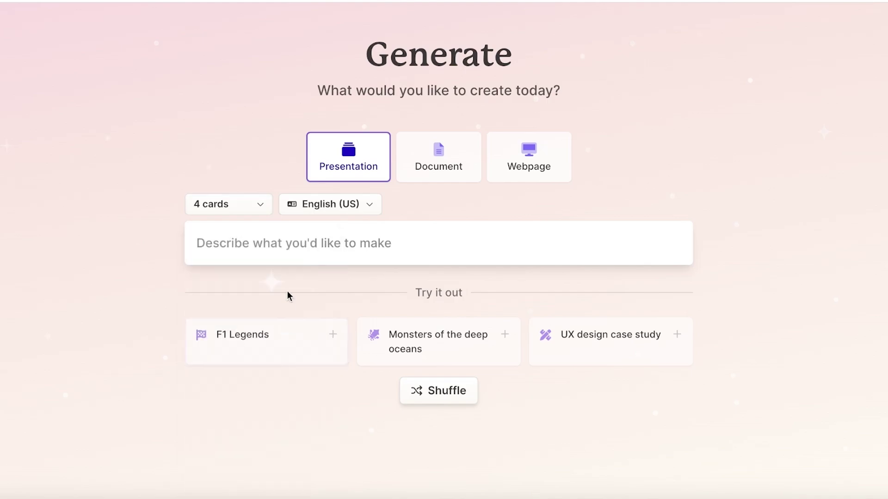
click(249, 243)
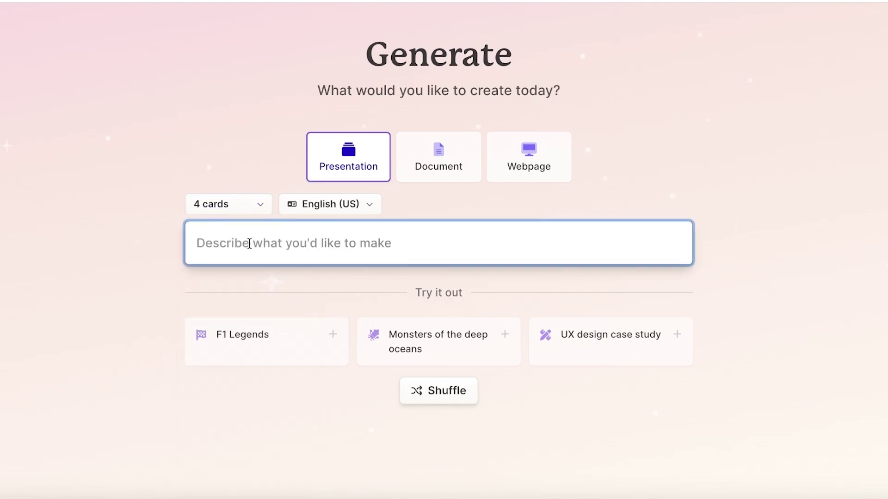
click(224, 206)
click(245, 345)
click(393, 254)
Enter the prompt 'How to improve your content writing' and generate the outline
text(How to p)
key(BackSpace)
text(i)
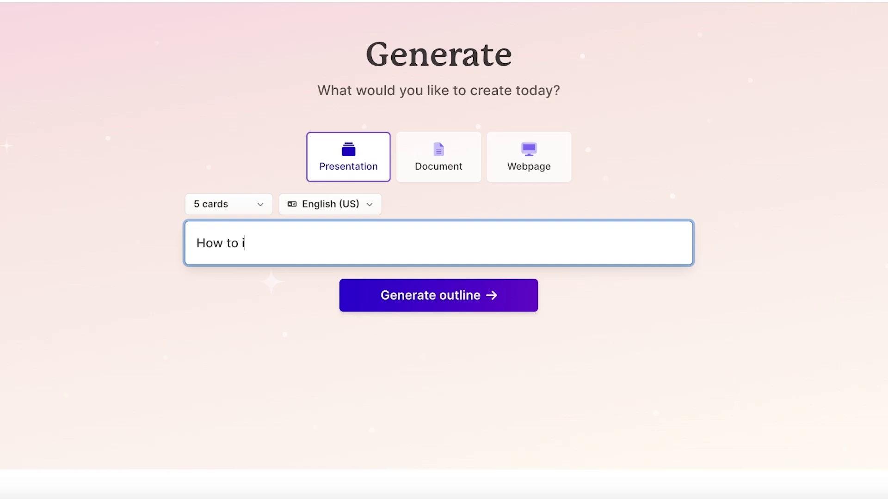
text(mprove your )
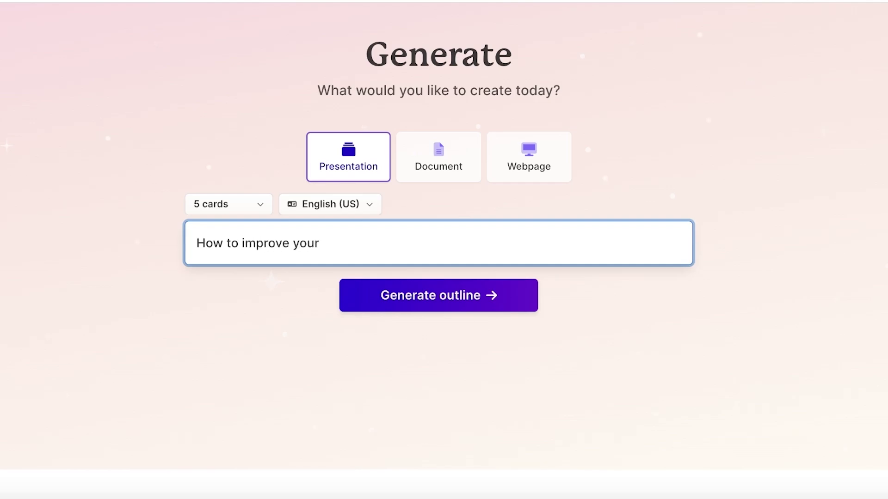
text(content writing)
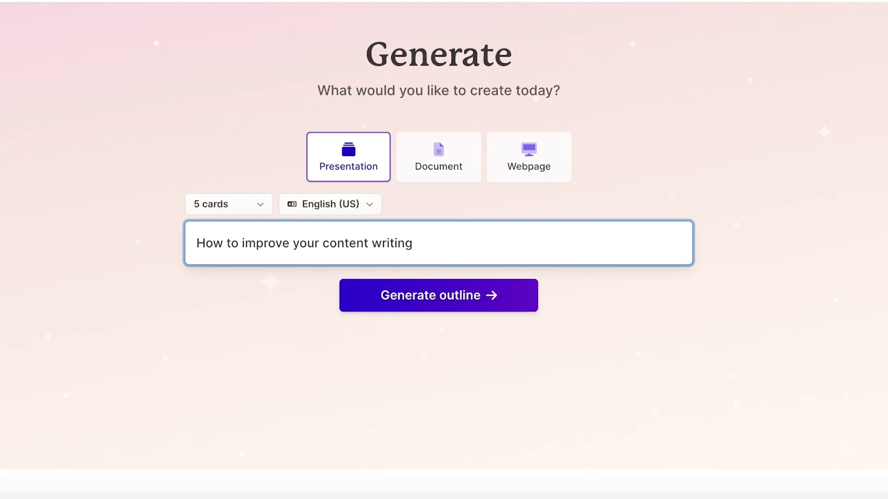
key(Return)
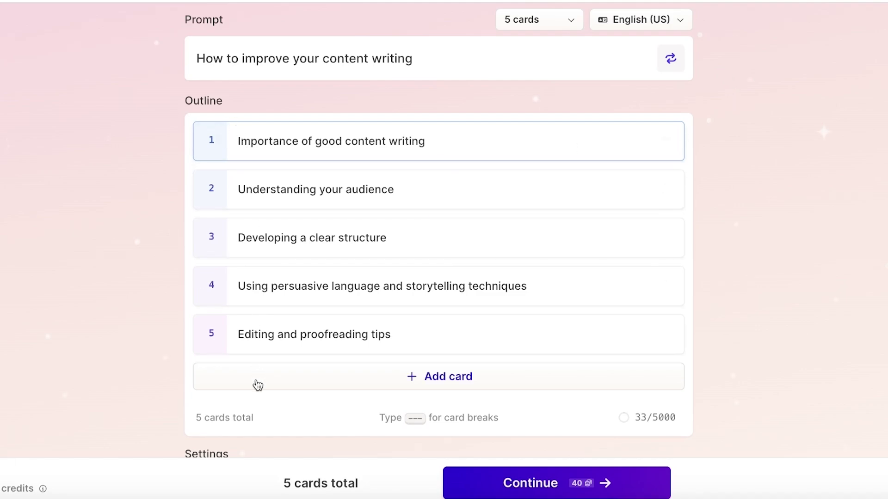
Review the outline down to 'Editing and proofreading tips', then put the cursor back in the prompt
scroll(258, 385, down, 1)
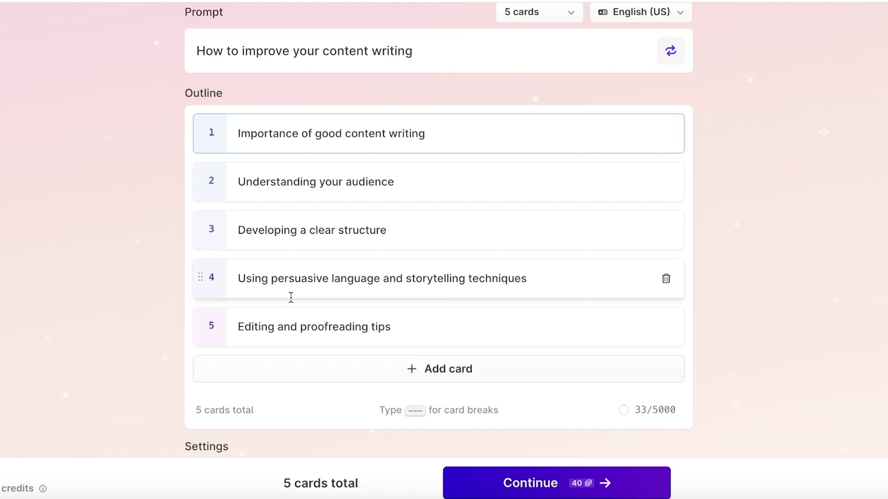
click(317, 327)
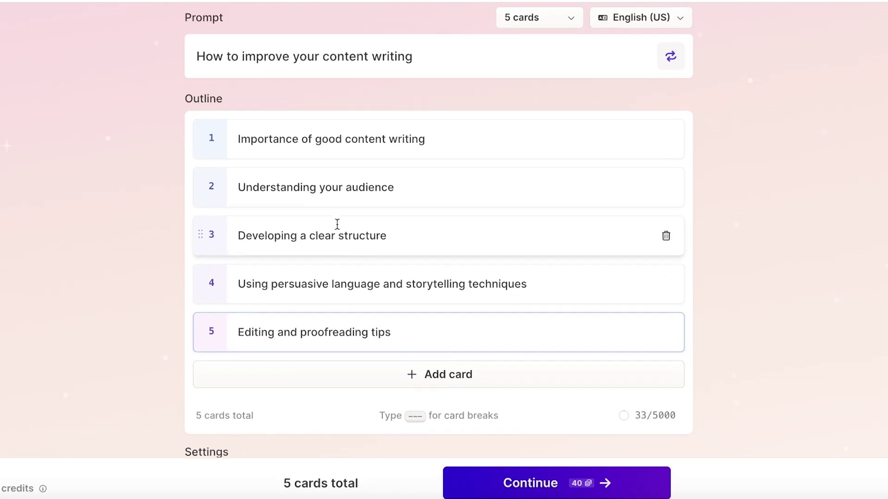
scroll(470, 77, up, 2)
click(467, 84)
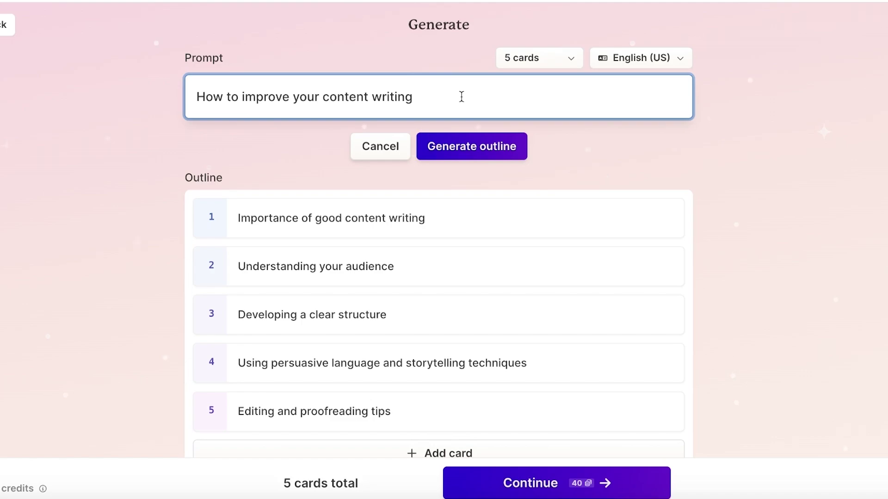
Append ', include storytelling, character halo effect, internet humor' to the prompt and regenerate
key(BackSpace)
key(BackSpace)
text(, include storytelling, ha)
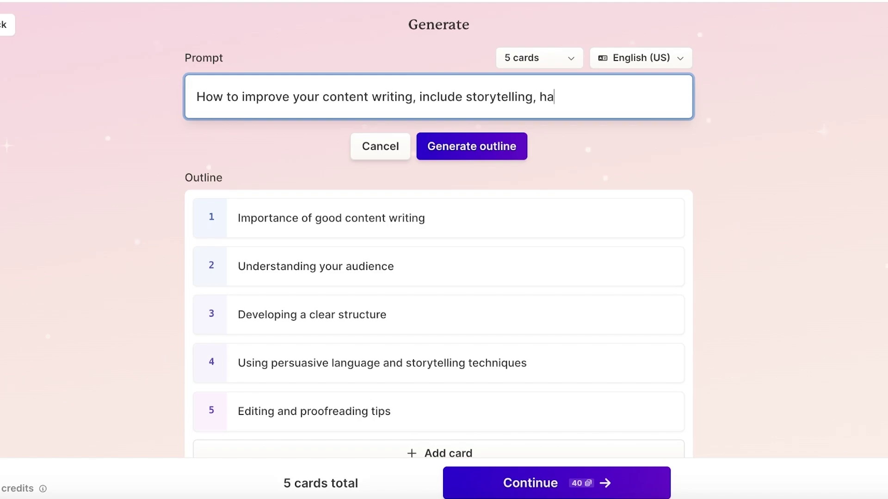
key(BackSpace)
text(character halo eff)
key(BackSpace)
text(fect, w)
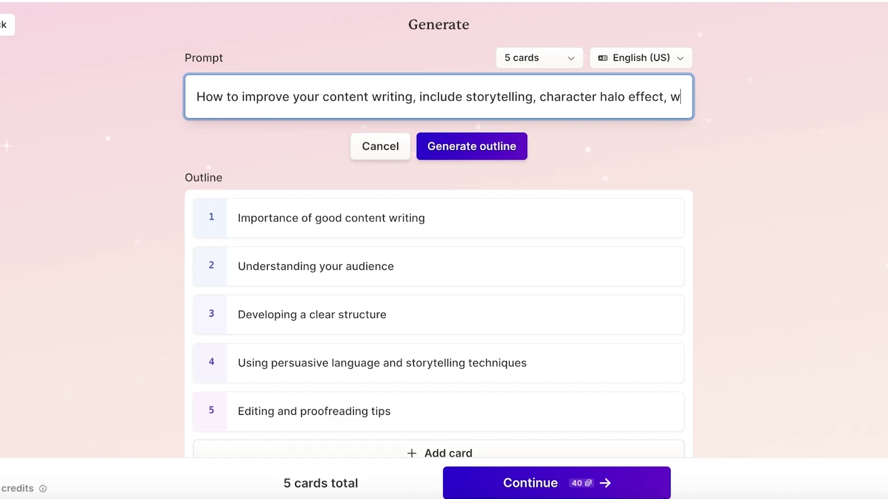
key(BackSpace)
text(in)
key(BackSpace)
key(BackSpace)
text(inte)
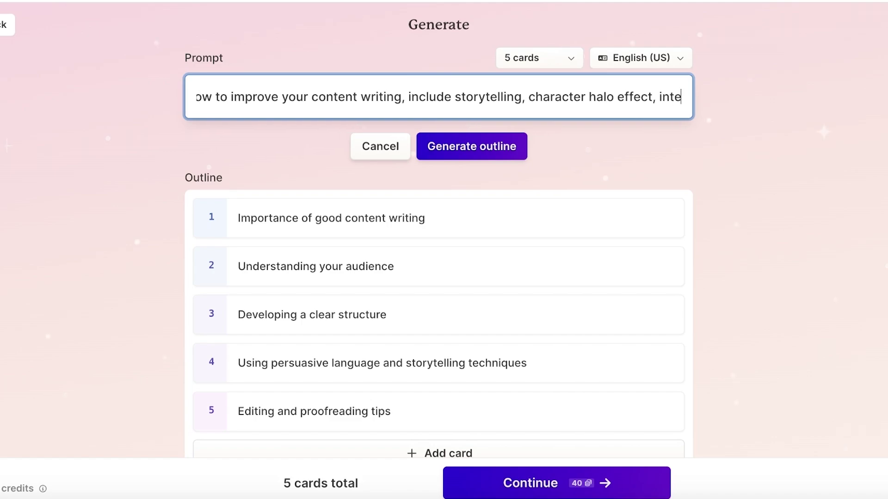
text(rnet humor)
key(Return)
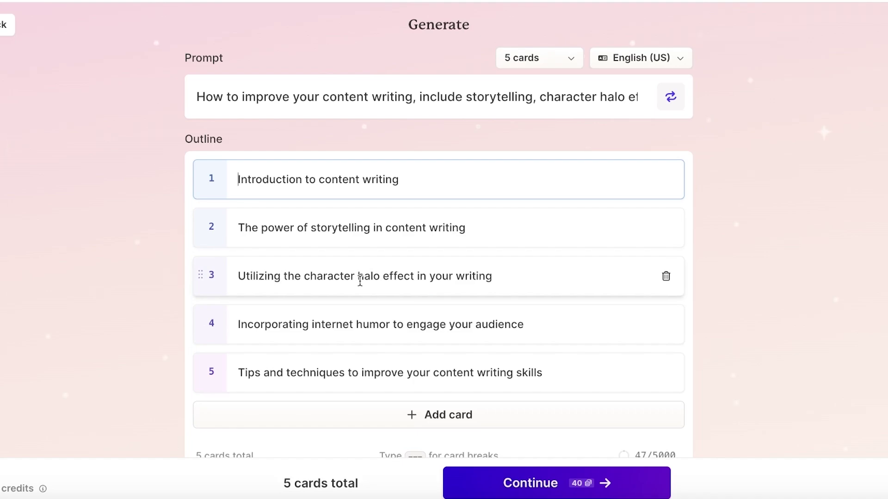
Select the word 'writing' in the prompt and look over the outline
click(400, 110)
double_click(404, 101)
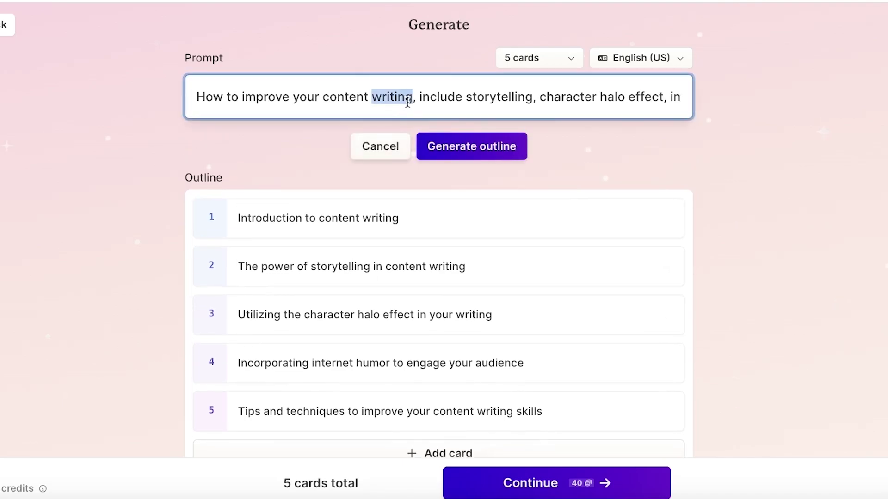
scroll(874, 222, down, 7)
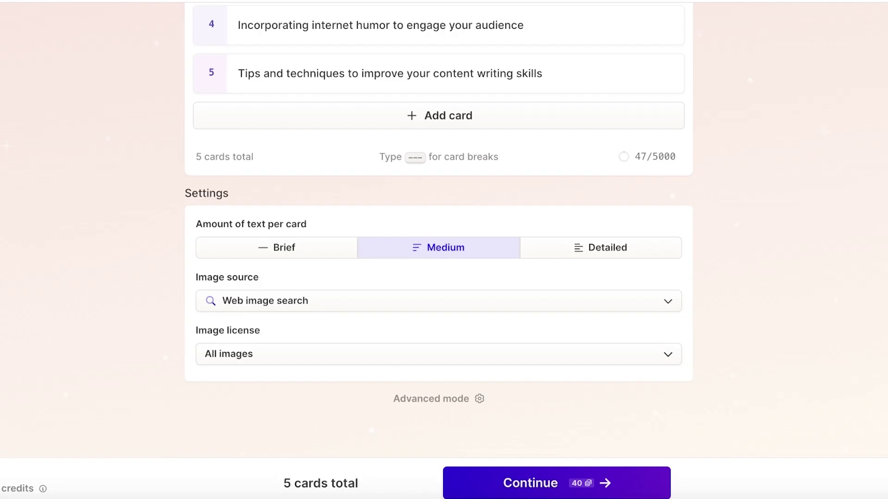
scroll(874, 222, up, 2)
scroll(874, 223, up, 4)
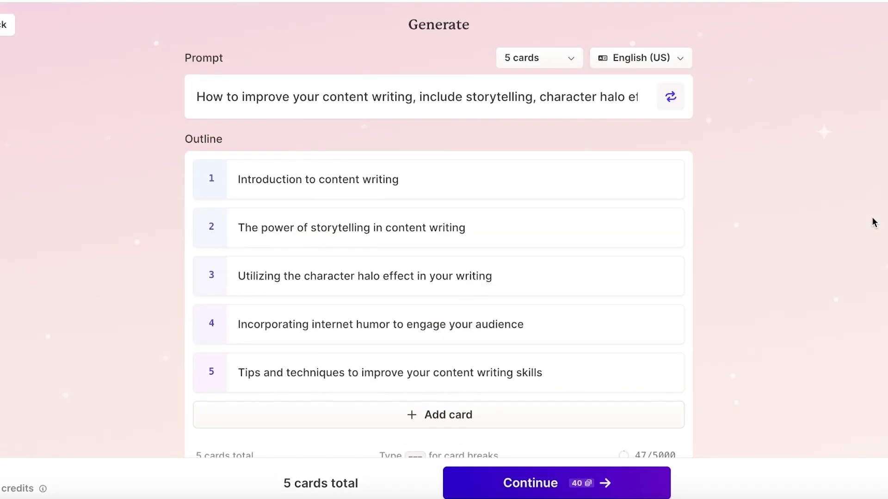
scroll(881, 252, down, 6)
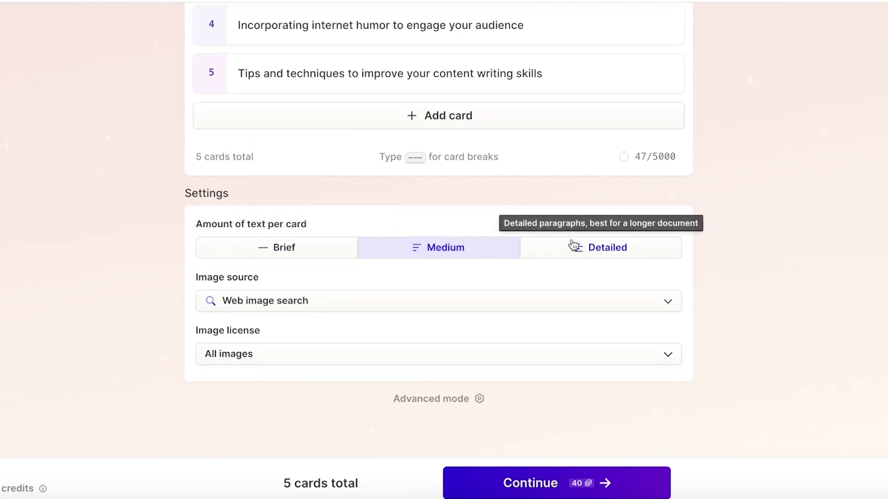
scroll(277, 147, up, 2)
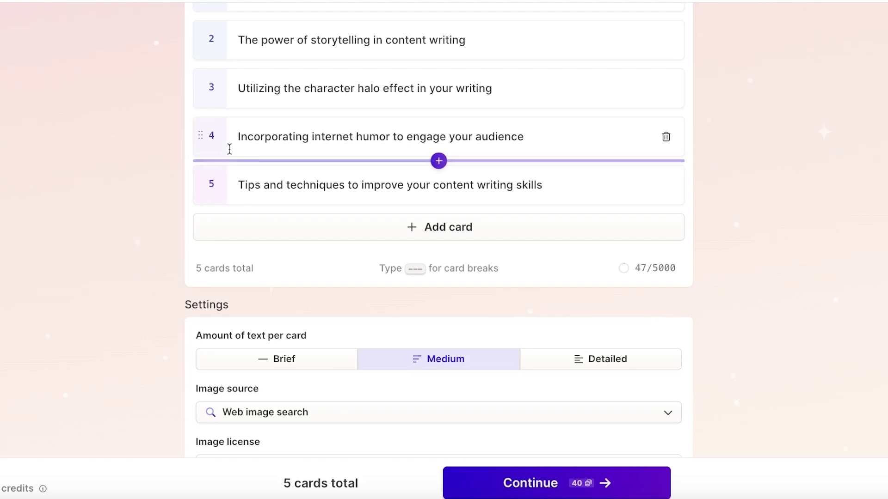
Add a new empty card to the outline and move it to position 2
click(307, 236)
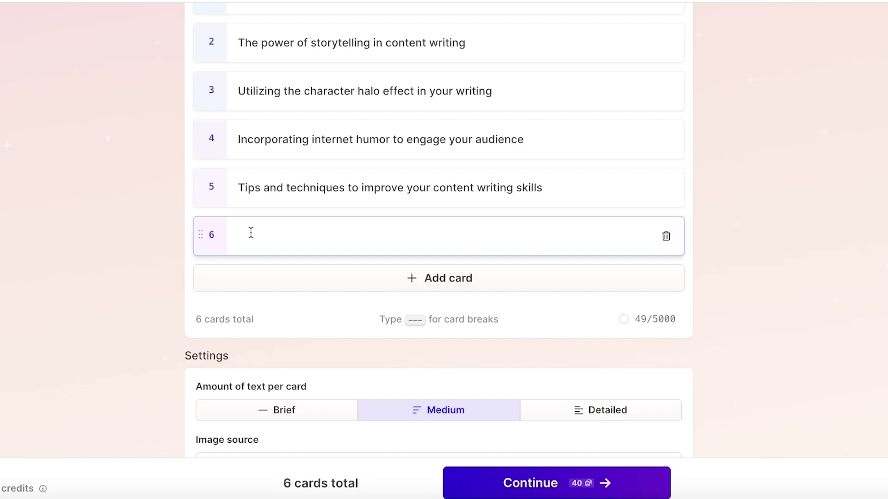
text(make your book so)
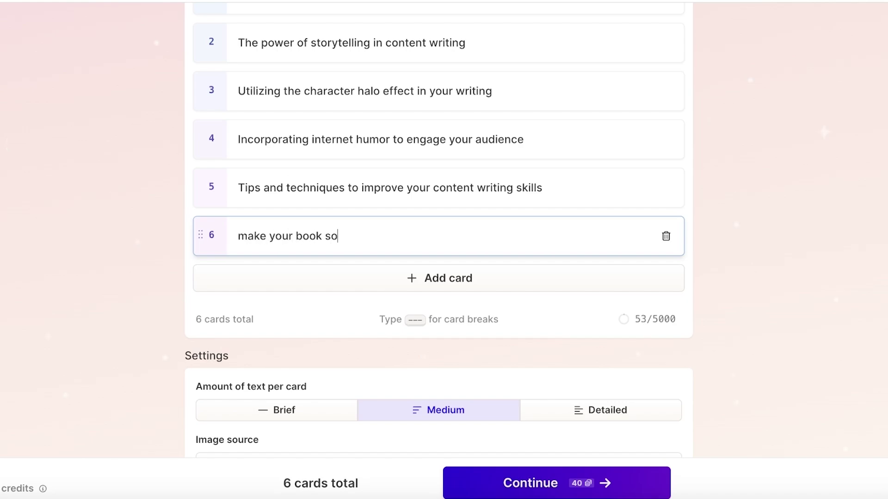
text(und more)
key(BackSpace)
key(BackSpace)
key(BackSpace)
key(BackSpace)
key(BackSpace)
key(BackSpace)
key(BackSpace)
key(BackSpace)
key(BackSpace)
key(BackSpace)
key(BackSpace)
key(BackSpace)
key(BackSpace)
key(BackSpace)
key(BackSpace)
key(BackSpace)
key(BackSpace)
key(BackSpace)
key(BackSpace)
key(BackSpace)
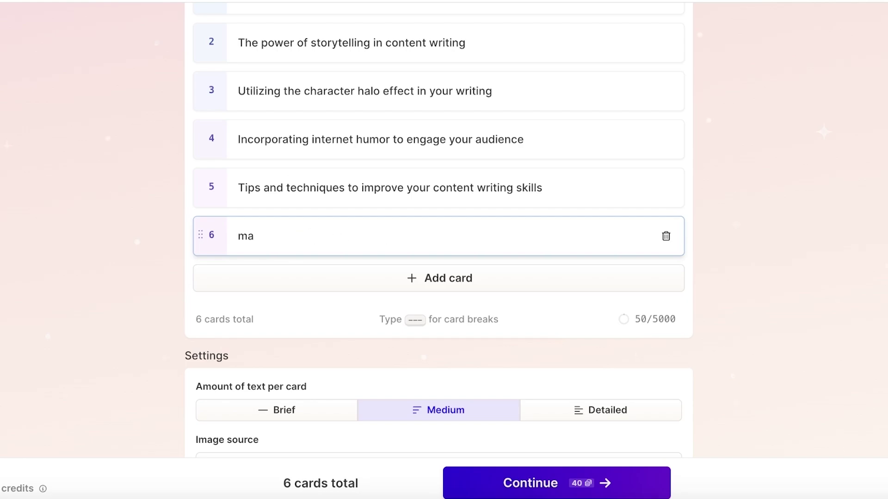
key(BackSpace)
key(BackSpace)
key(BackSpace)
key(Return)
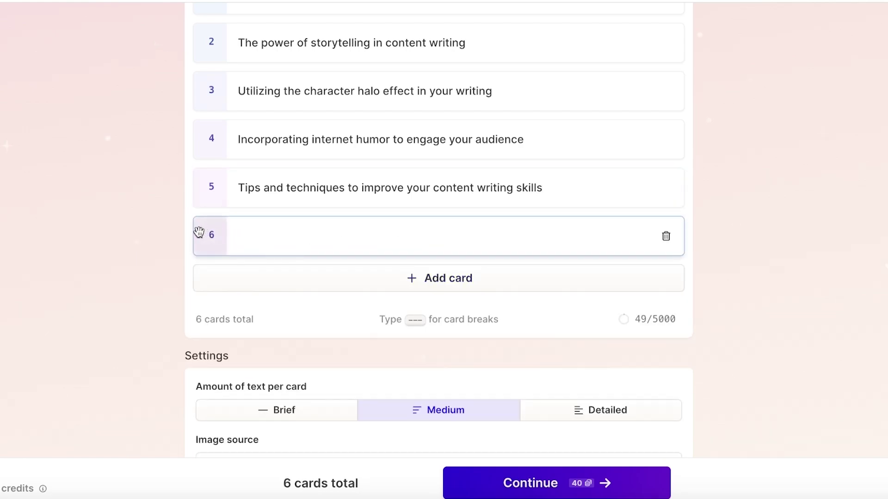
drag(199, 233, 228, 100)
Give card 2 the topic 'vocabulary, dynamics of writing, lingustics' and set text per card to Brief
scroll(285, 146, up, 4)
click(294, 215)
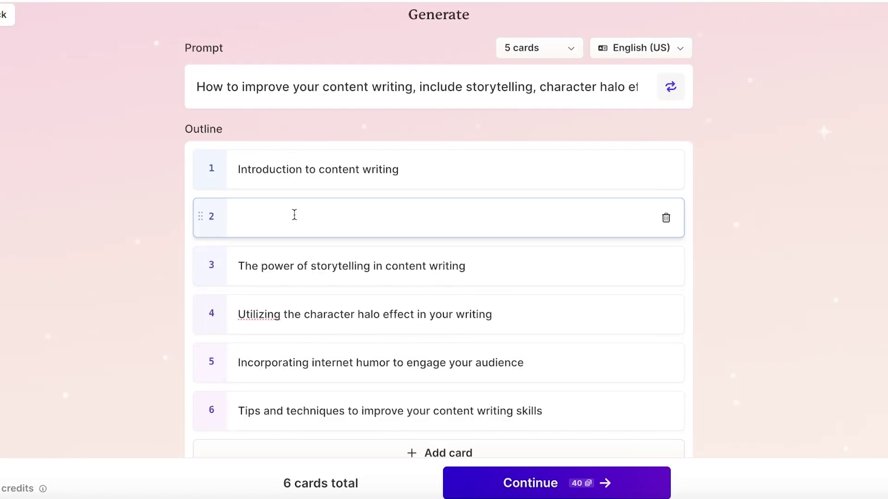
text(vocabulary, dynamics o)
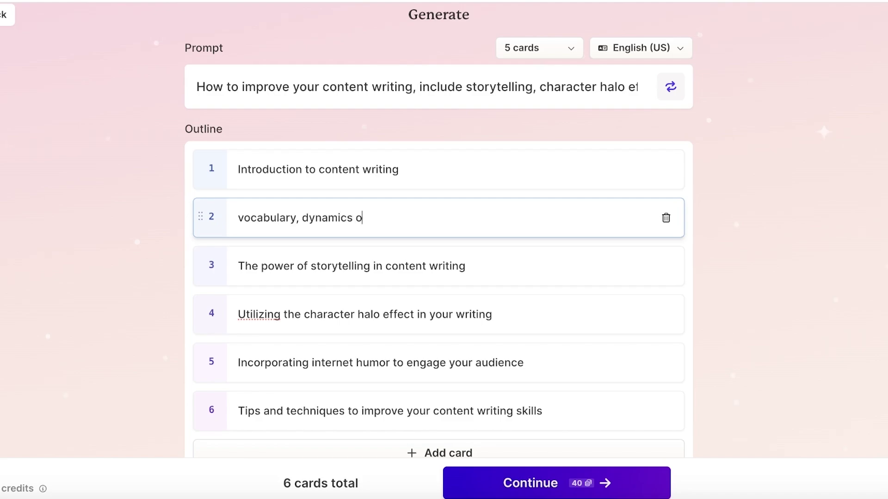
text(f writing, lin)
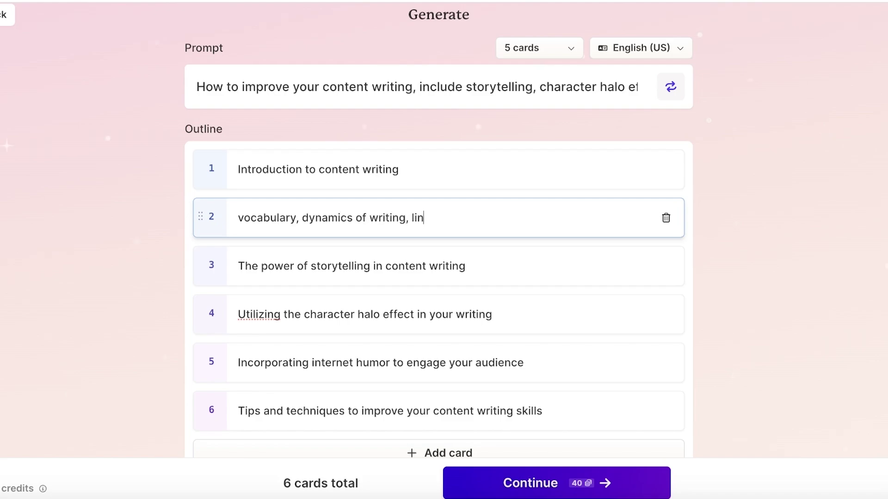
text(gustics)
scroll(462, 240, down, 7)
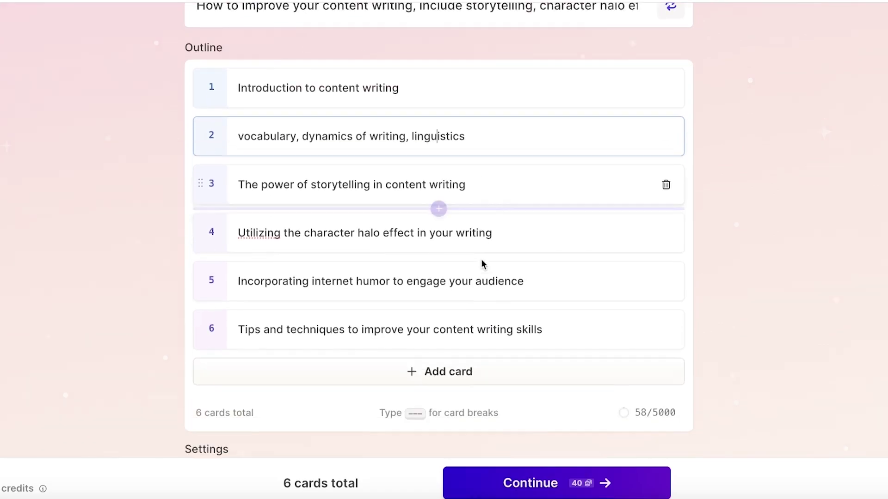
click(298, 253)
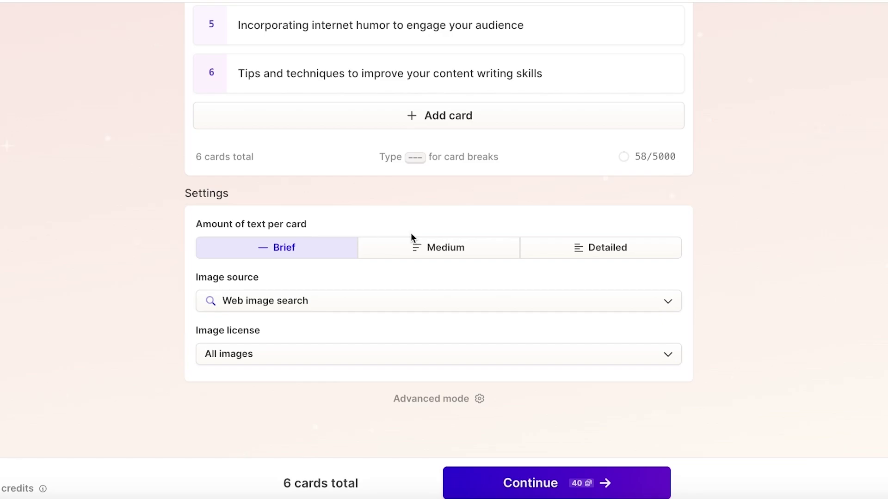
Compare the Brief, Medium and Detailed text amounts, settling on Medium per card
click(415, 252)
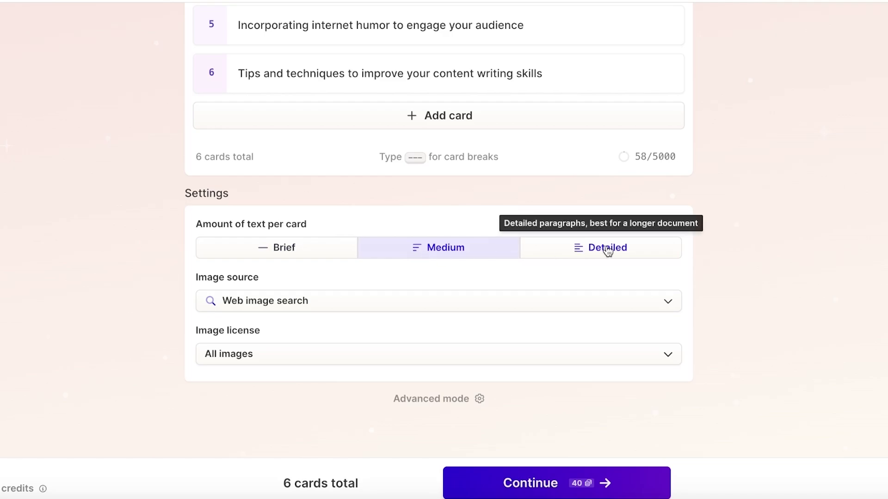
click(606, 254)
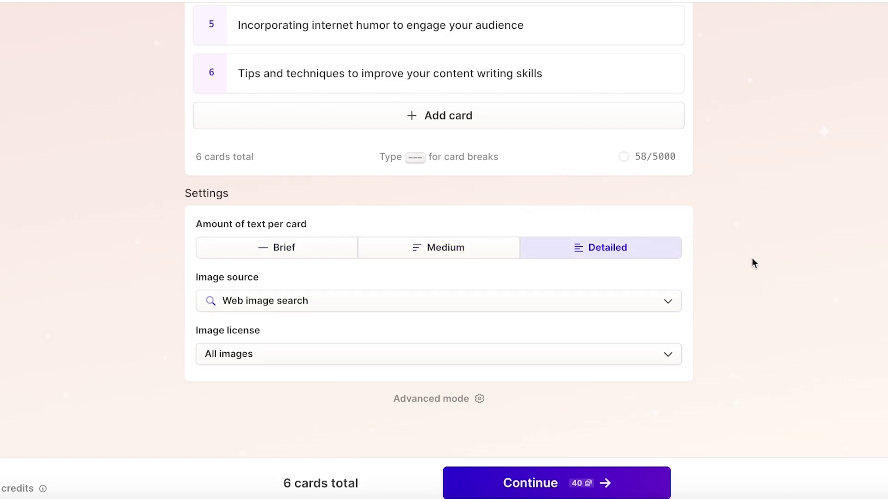
scroll(752, 259, up, 1)
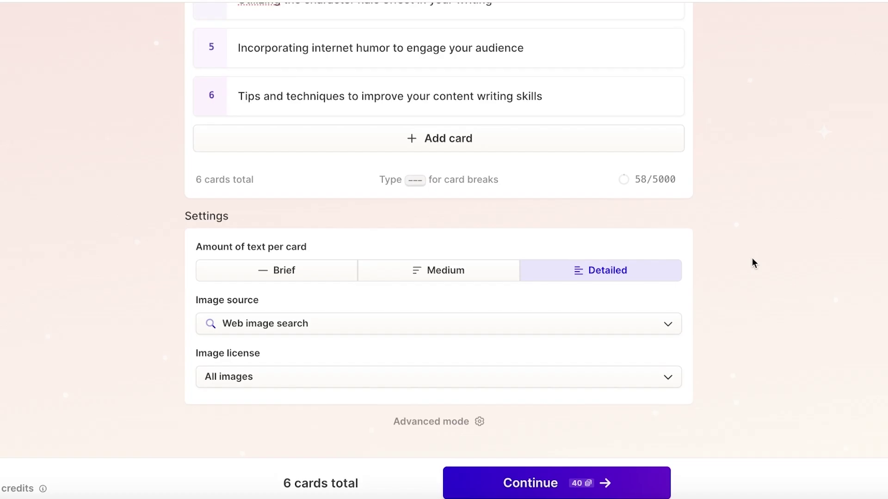
click(337, 273)
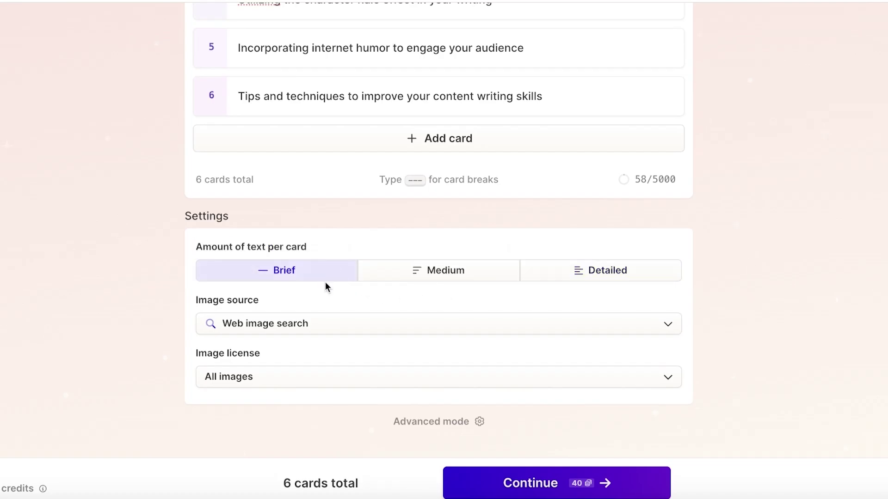
scroll(469, 313, up, 7)
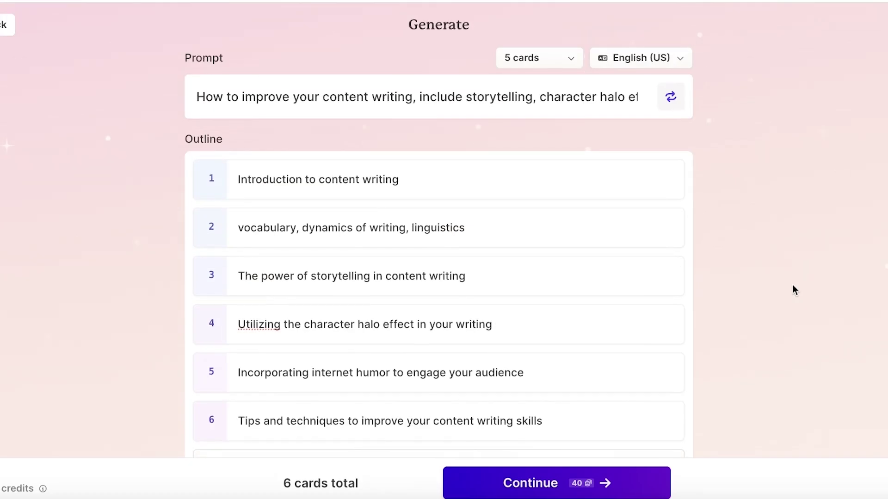
scroll(792, 289, down, 2)
scroll(792, 287, down, 1)
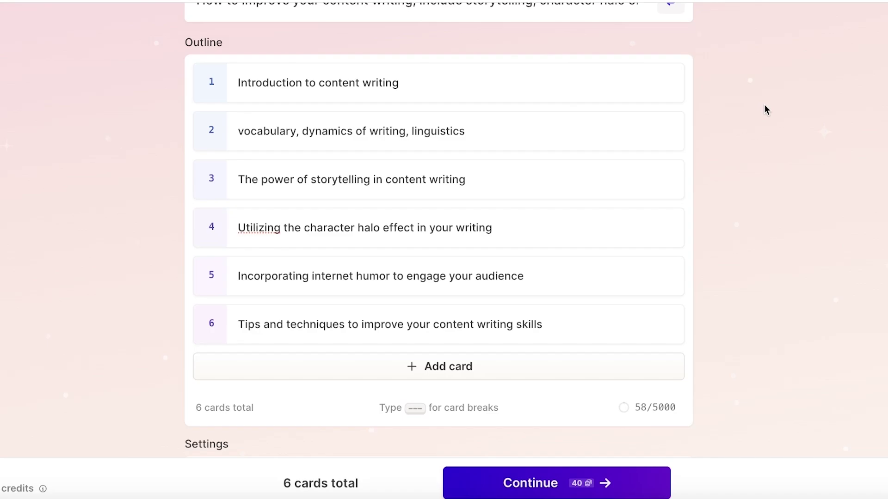
scroll(777, 139, up, 2)
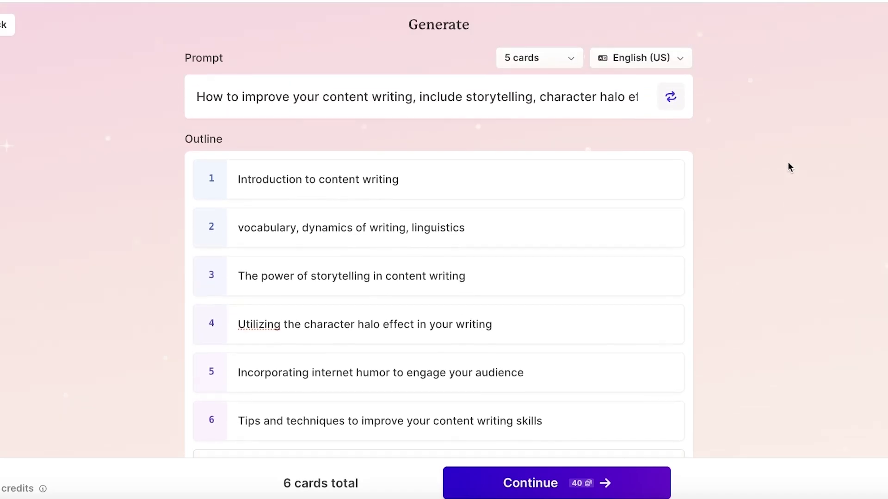
scroll(788, 171, down, 7)
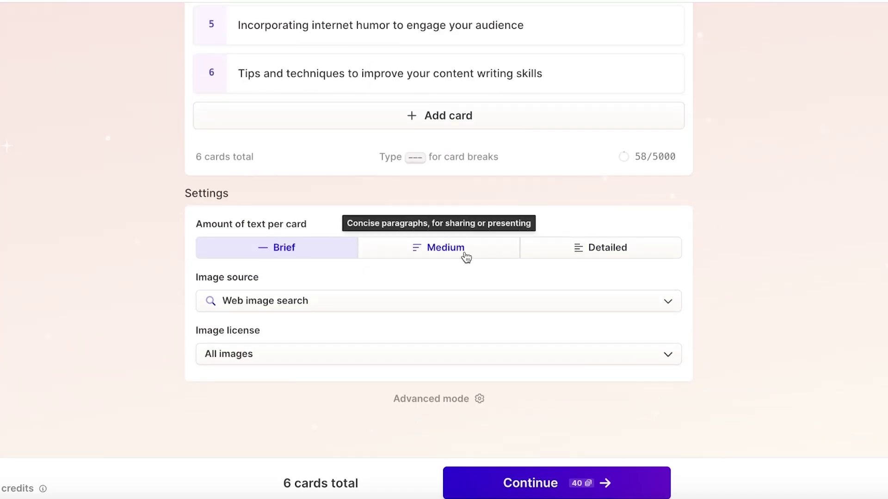
scroll(781, 224, up, 2)
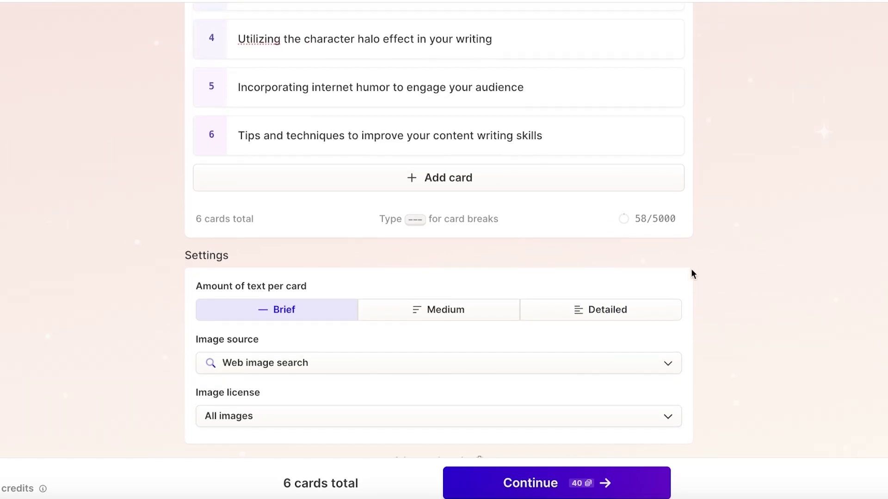
click(634, 311)
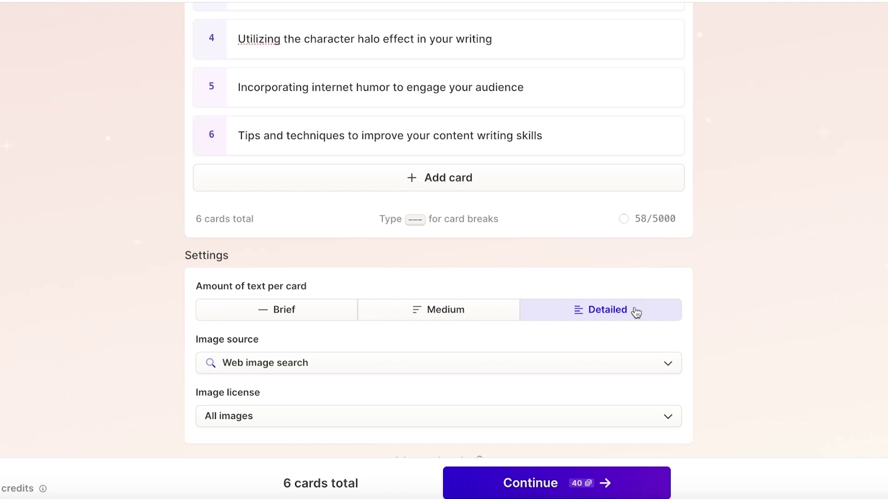
click(467, 320)
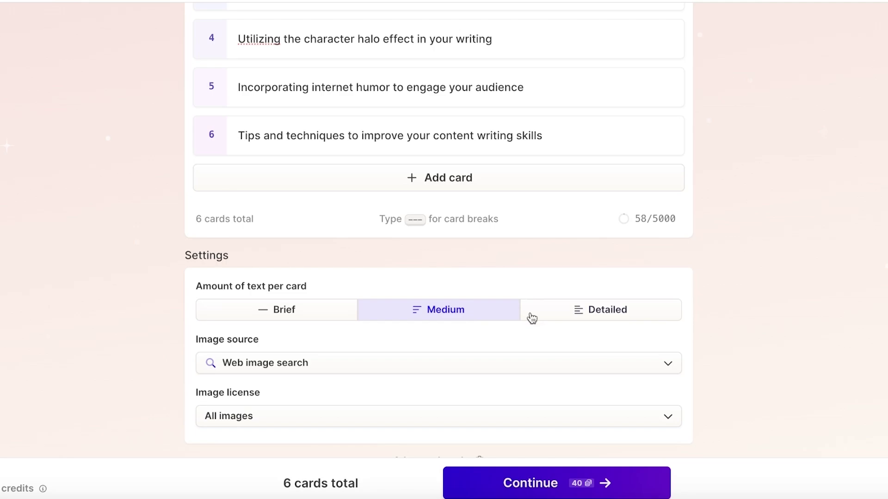
Use AI images styled 'pink moody chill calm retro' and continue to theme selection
click(342, 370)
scroll(396, 410, down, 2)
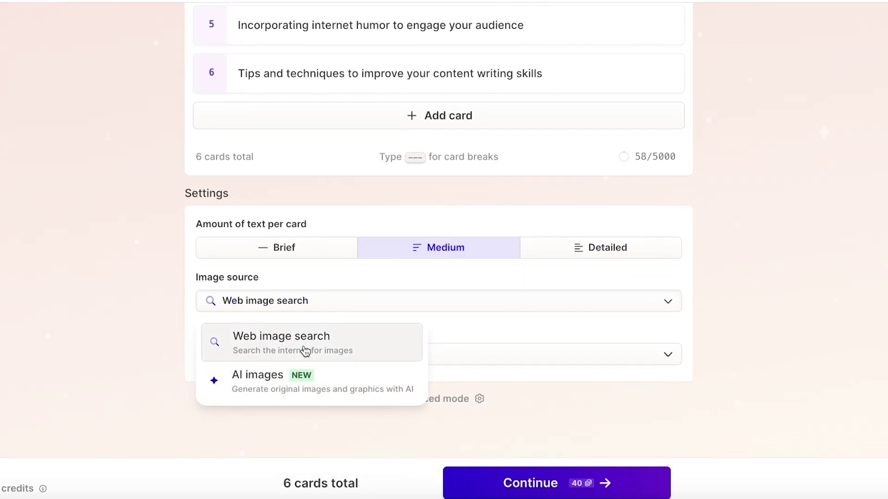
click(246, 391)
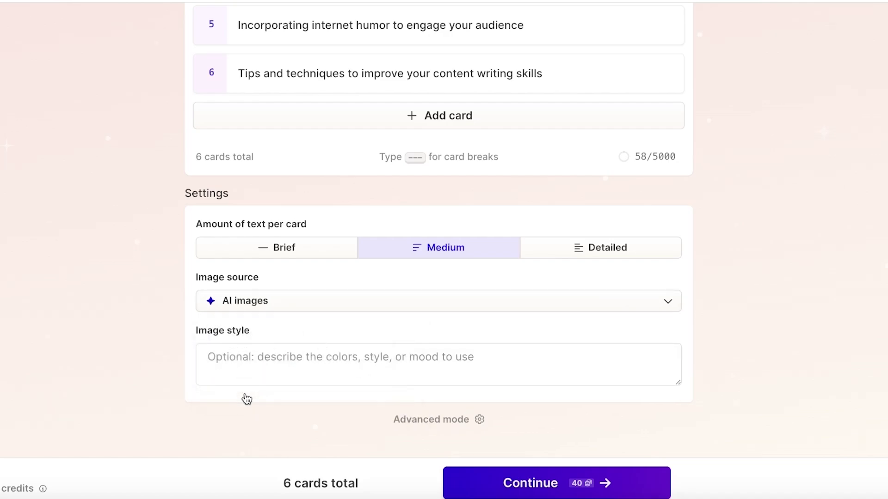
click(249, 373)
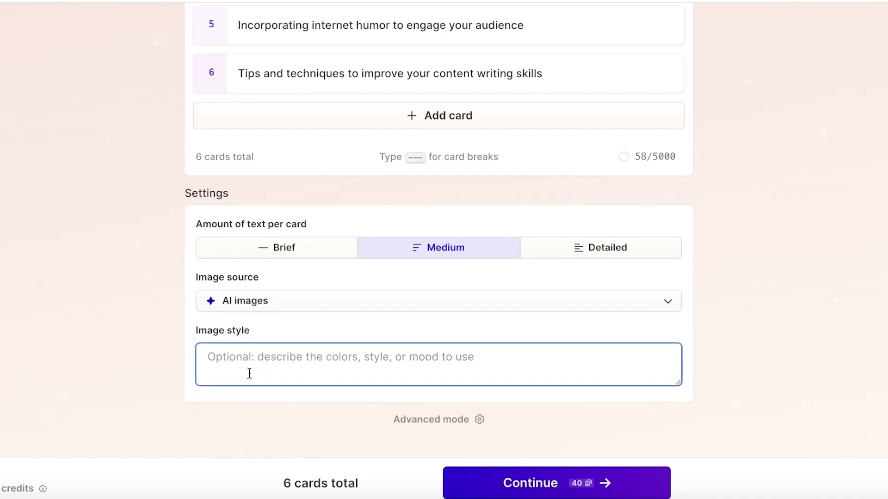
text(pink moody chill ca)
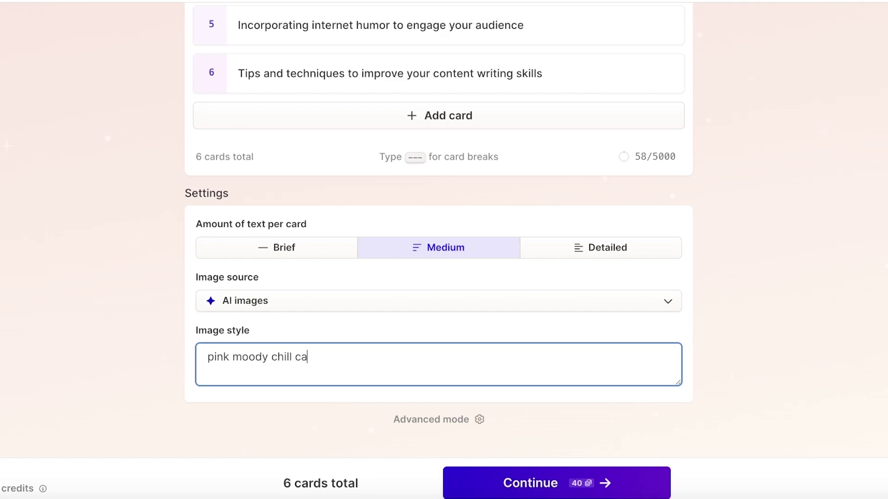
text(lm retro)
click(498, 481)
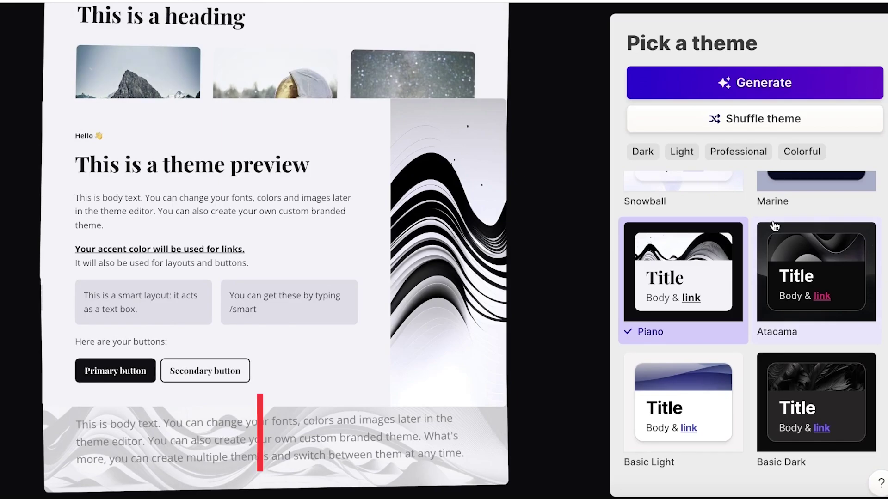
Browse the theme list and preview the Mystique and Onyx themes
scroll(774, 227, down, 7)
scroll(797, 209, down, 15)
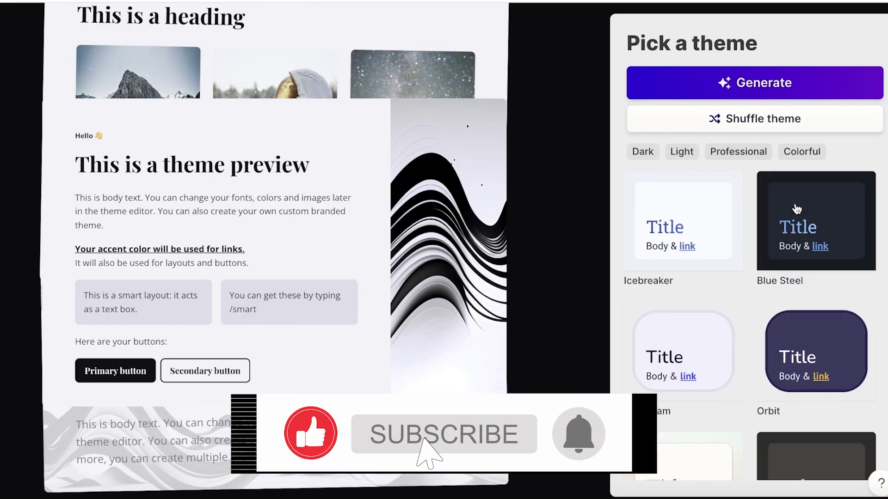
scroll(716, 188, down, 15)
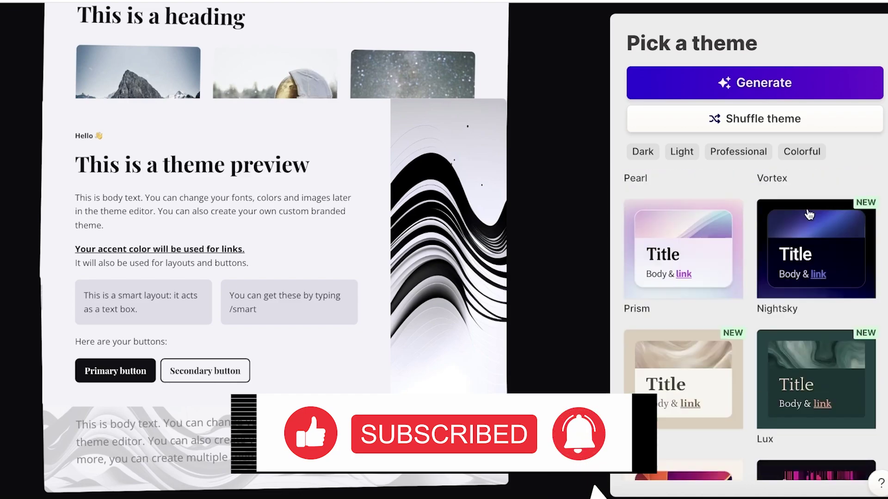
scroll(820, 319, up, 16)
click(819, 319)
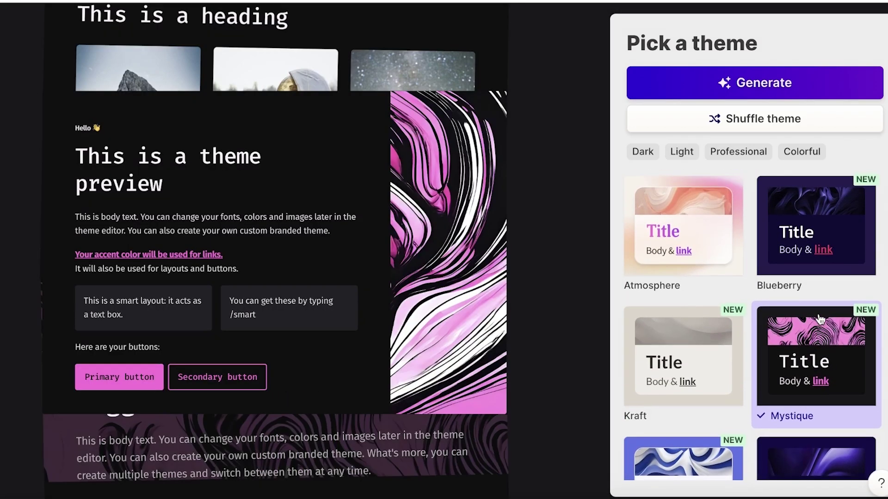
scroll(828, 275, up, 4)
click(828, 273)
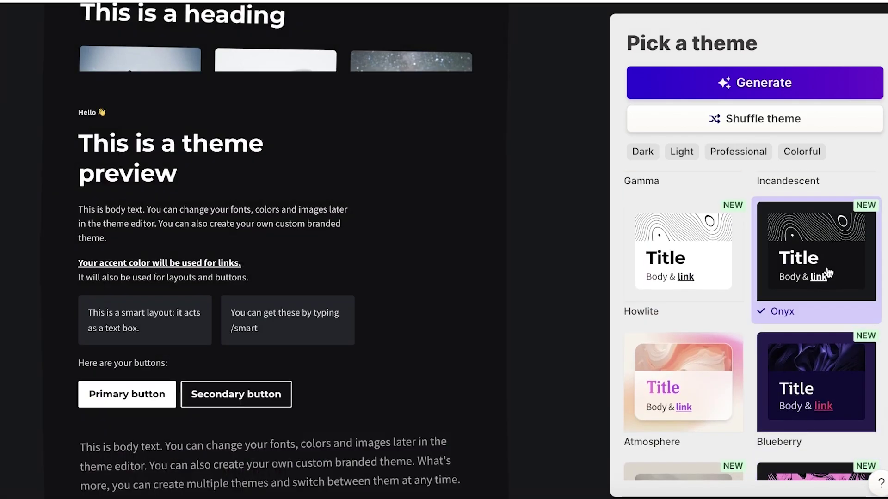
Settle on the dark pink Mystique theme and generate the presentation
scroll(786, 277, down, 15)
scroll(750, 312, down, 10)
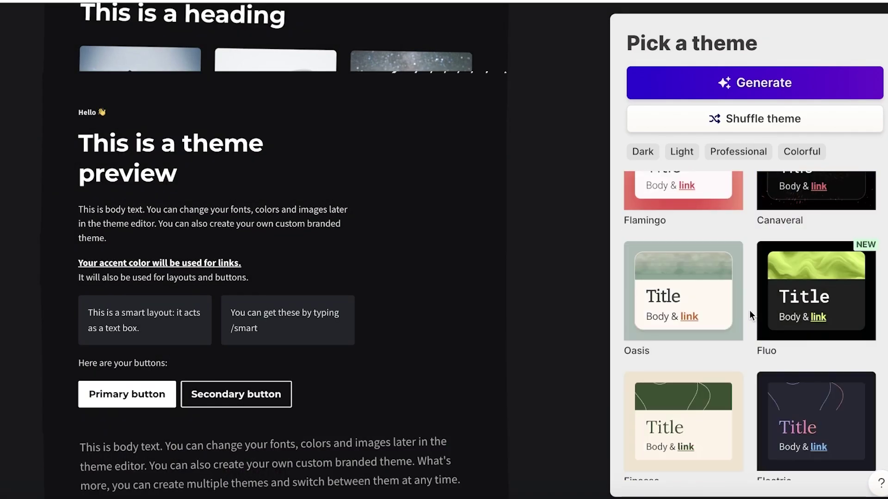
scroll(763, 310, up, 10)
scroll(782, 300, down, 3)
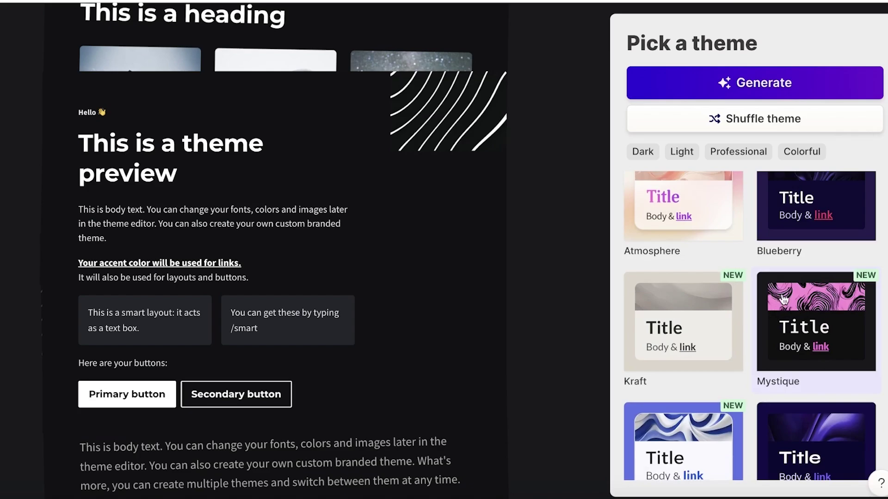
click(786, 300)
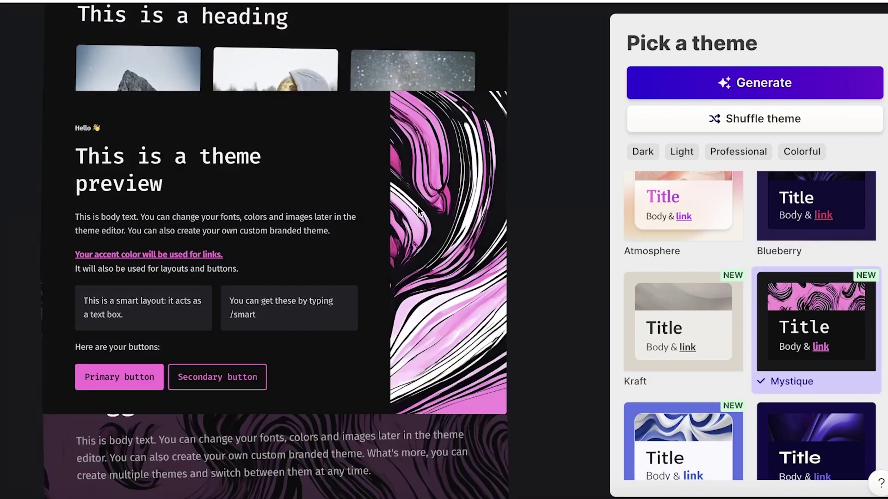
click(790, 98)
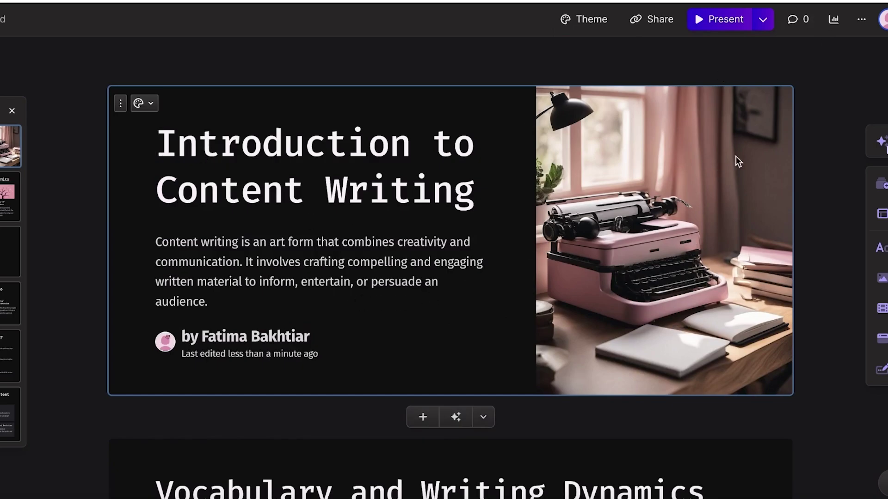
scroll(704, 238, down, 10)
scroll(704, 238, up, 3)
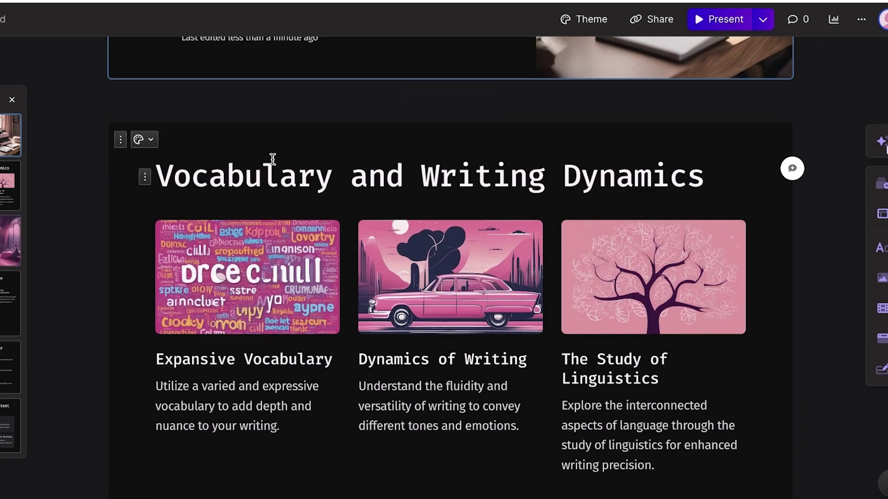
scroll(534, 176, down, 1)
scroll(439, 176, down, 10)
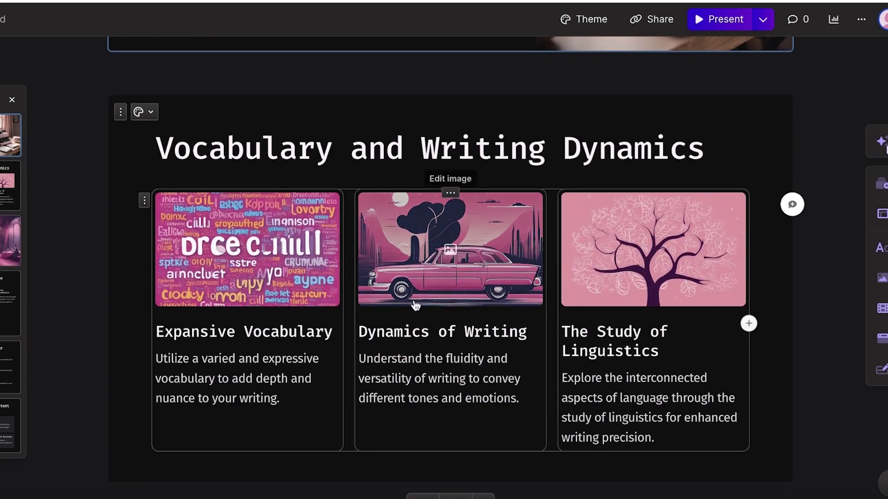
scroll(341, 181, down, 4)
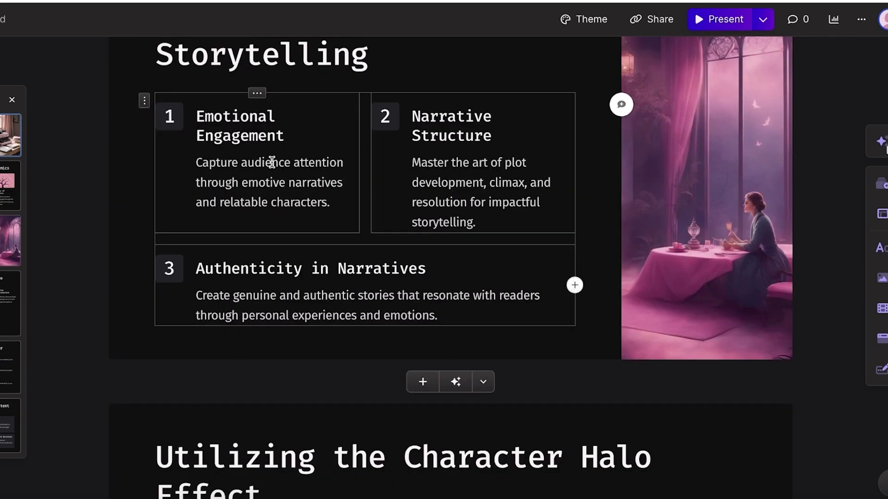
scroll(268, 175, down, 7)
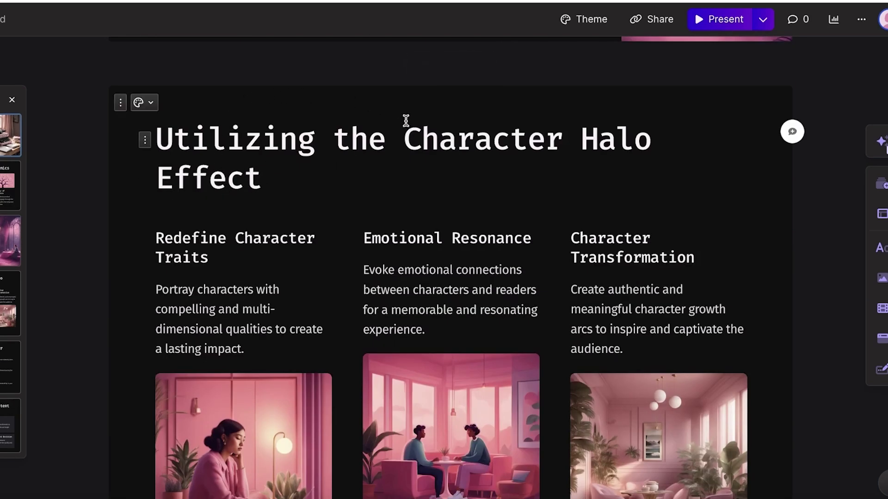
scroll(408, 130, down, 1)
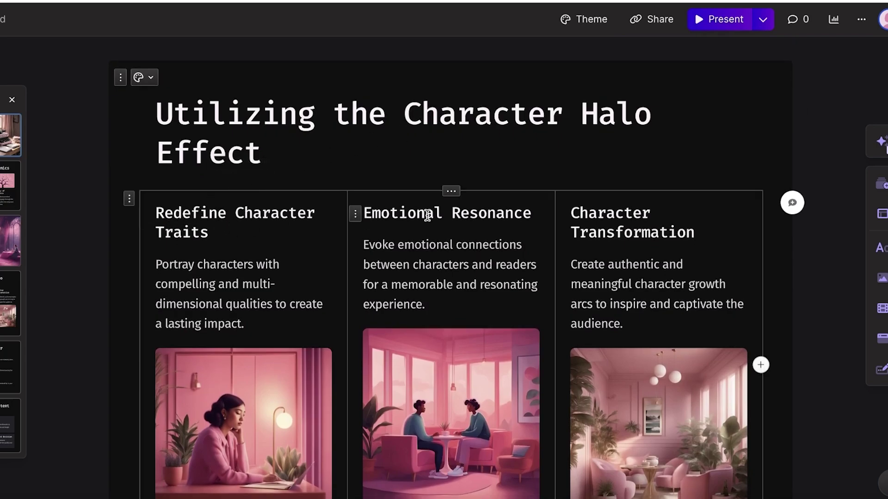
scroll(609, 222, down, 10)
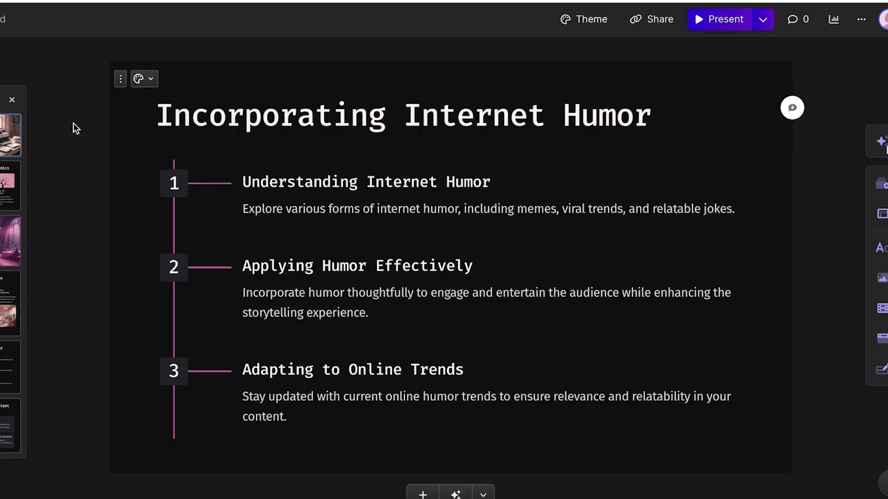
scroll(251, 273, down, 15)
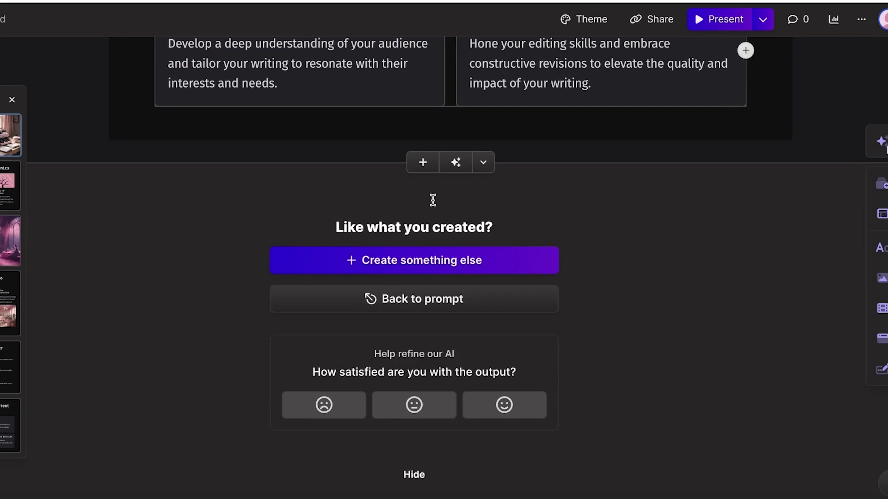
scroll(432, 200, up, 8)
scroll(433, 204, up, 8)
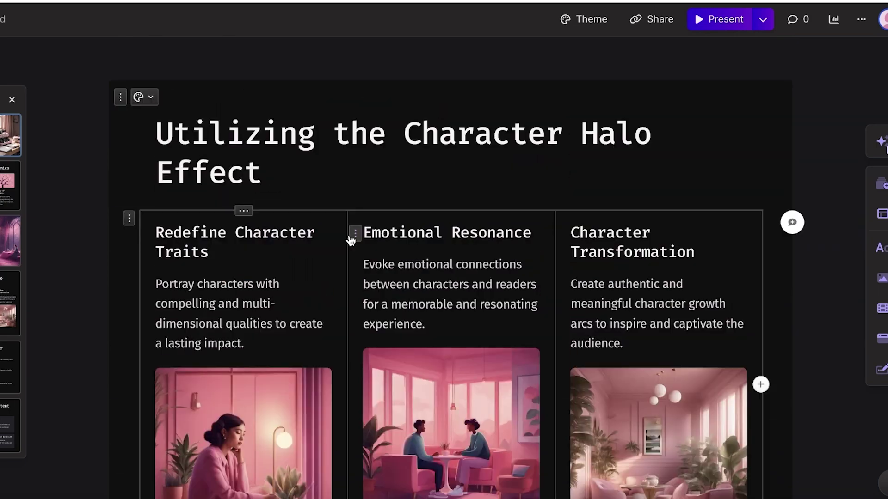
scroll(666, 146, up, 15)
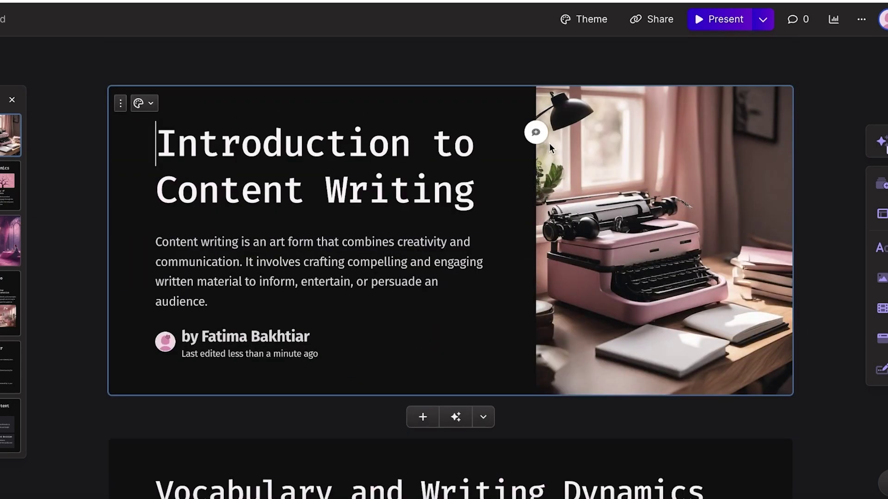
Insert a blank card directly below the Introduction to Content Writing card
scroll(372, 171, down, 1)
scroll(371, 171, up, 1)
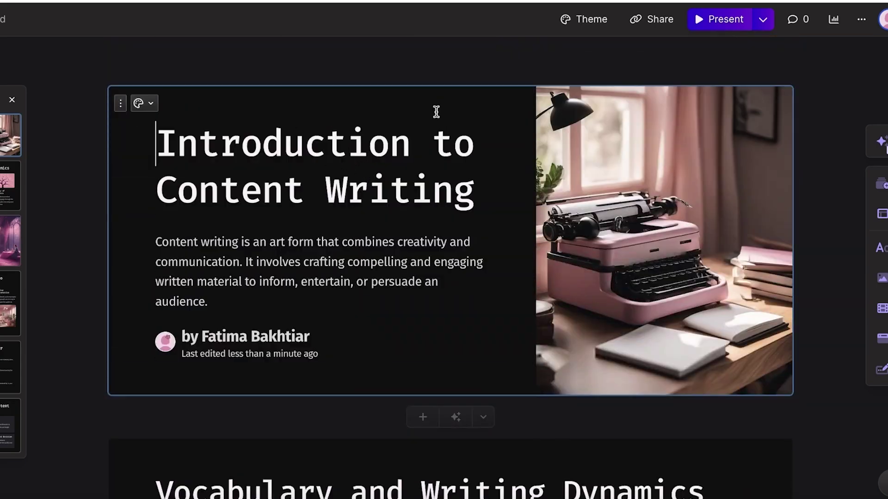
scroll(318, 230, down, 6)
scroll(300, 232, up, 6)
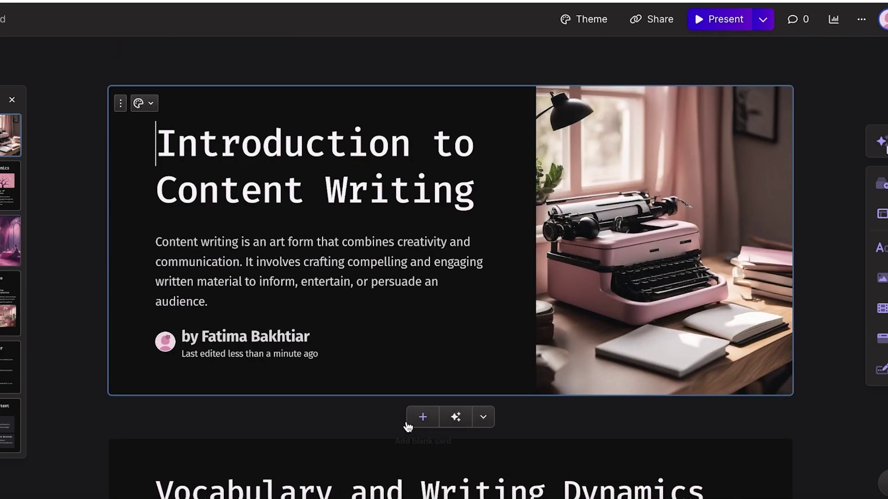
click(423, 417)
scroll(341, 192, down, 10)
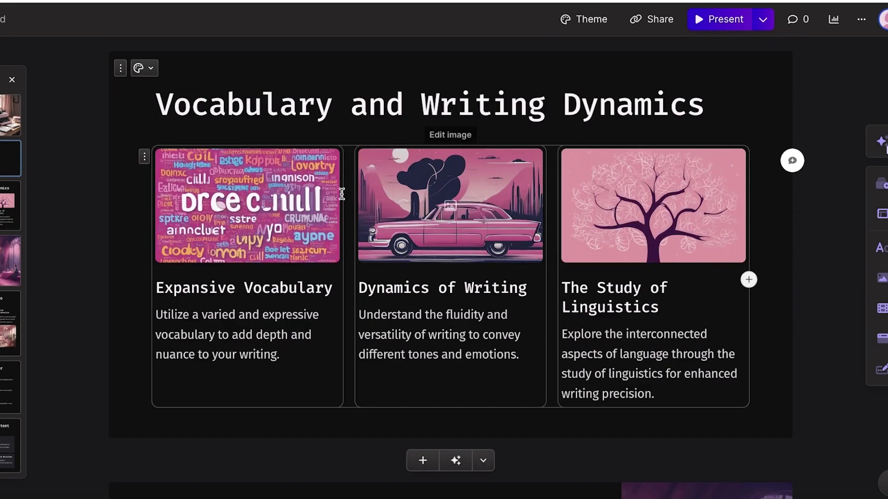
scroll(324, 184, up, 9)
scroll(534, 190, down, 4)
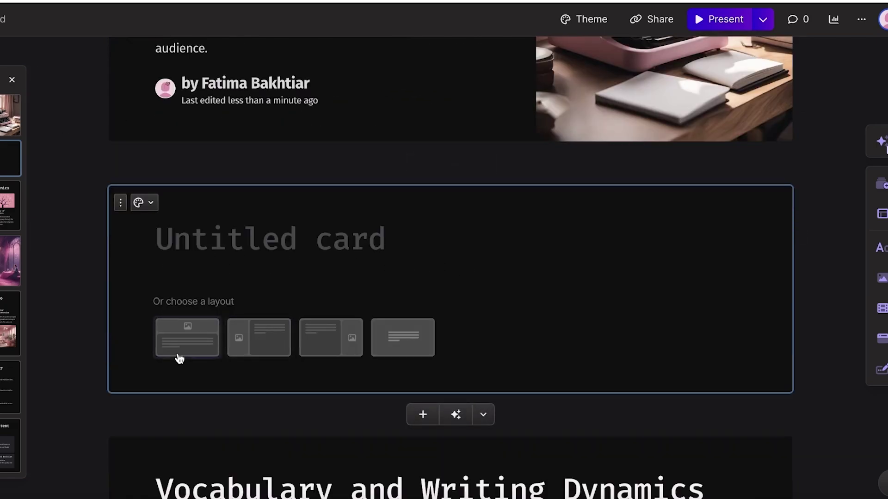
Browse the card layout templates and theme choices without applying any
click(484, 416)
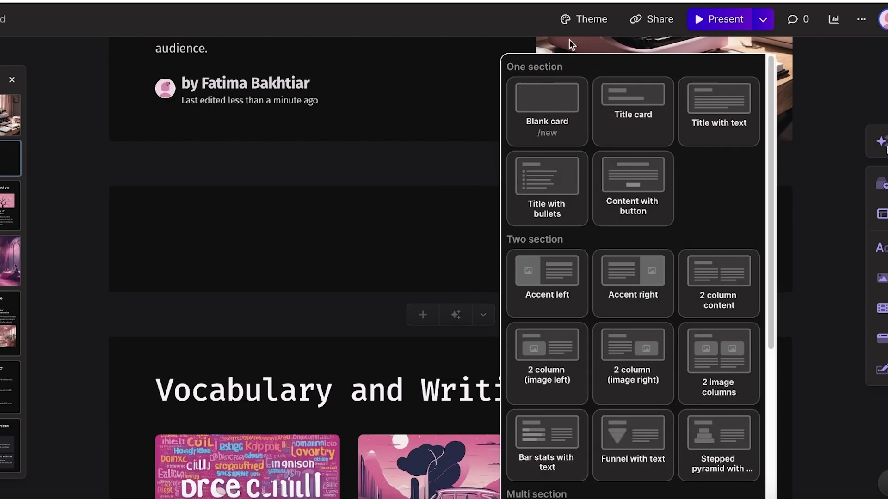
scroll(570, 460, down, 5)
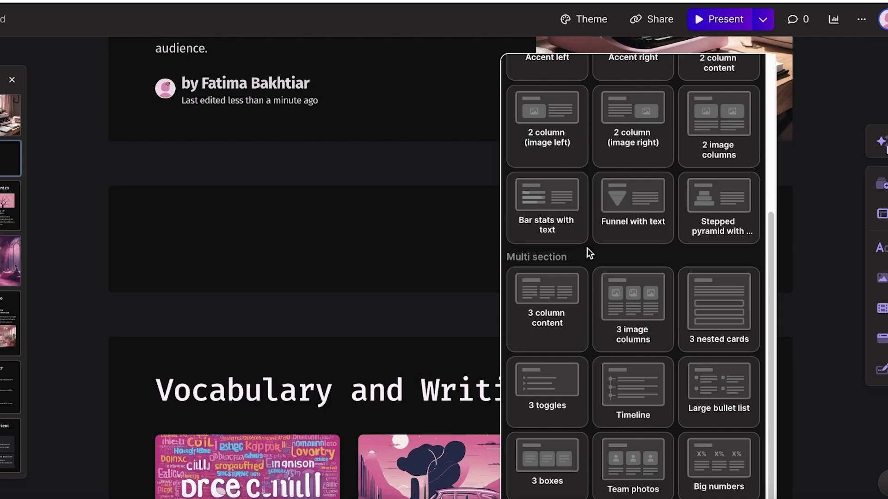
click(317, 261)
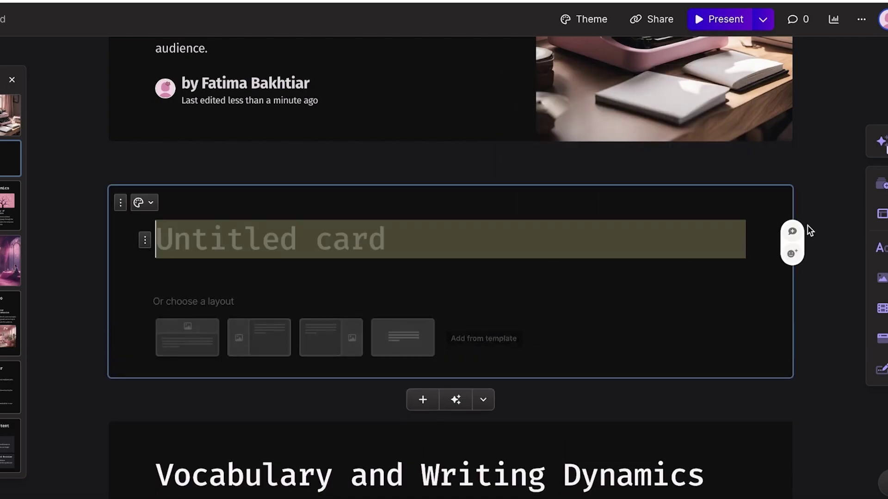
scroll(539, 156, up, 5)
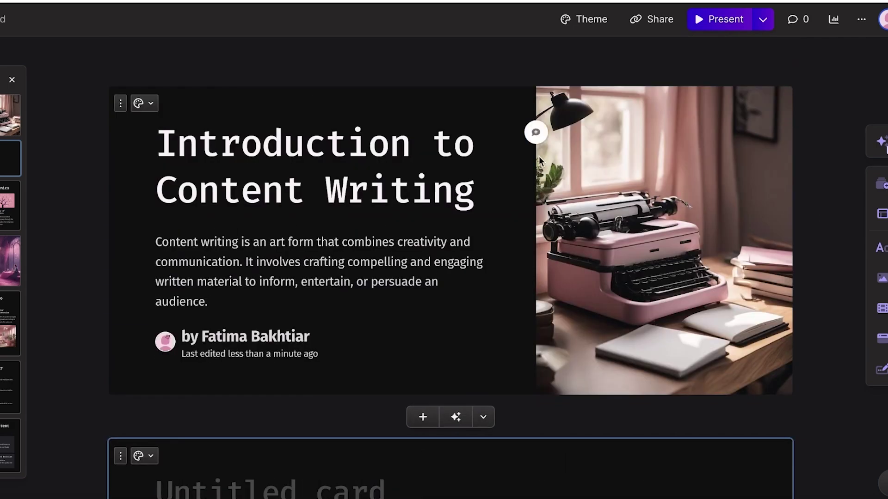
click(591, 19)
click(884, 23)
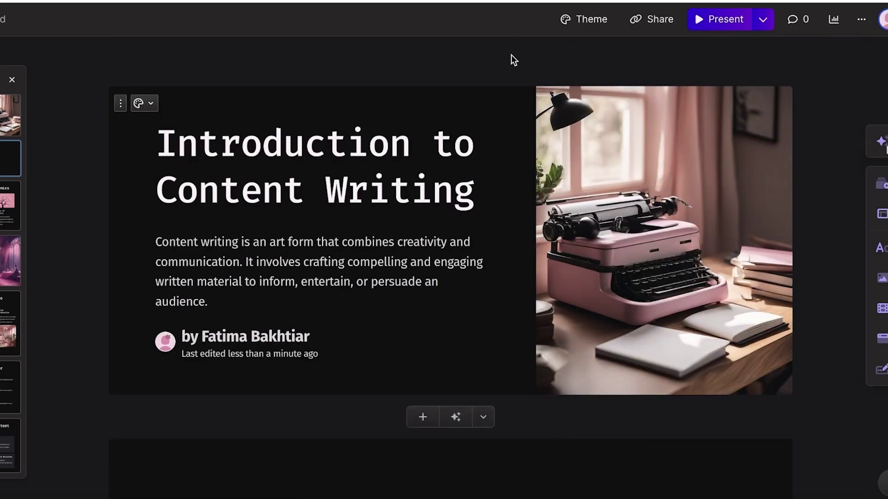
Preview the light Icebreaker and dark navy Orbit themes on the deck
click(592, 19)
scroll(681, 306, down, 3)
scroll(682, 306, down, 15)
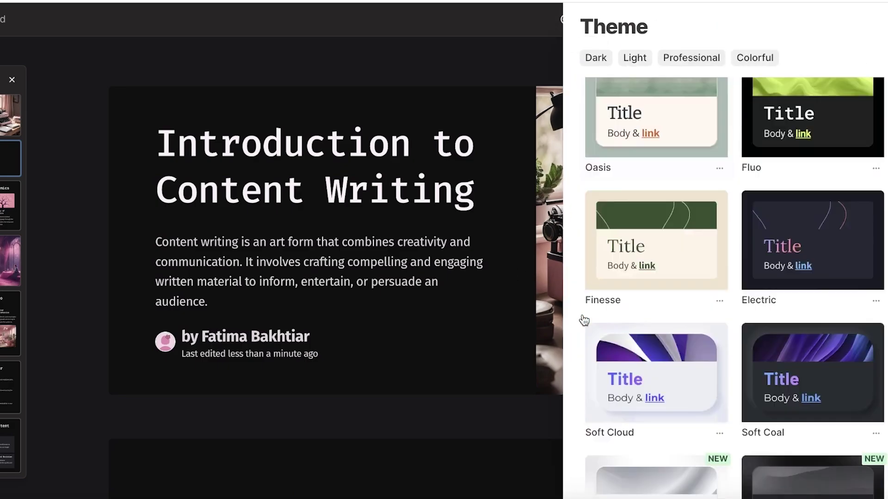
click(639, 211)
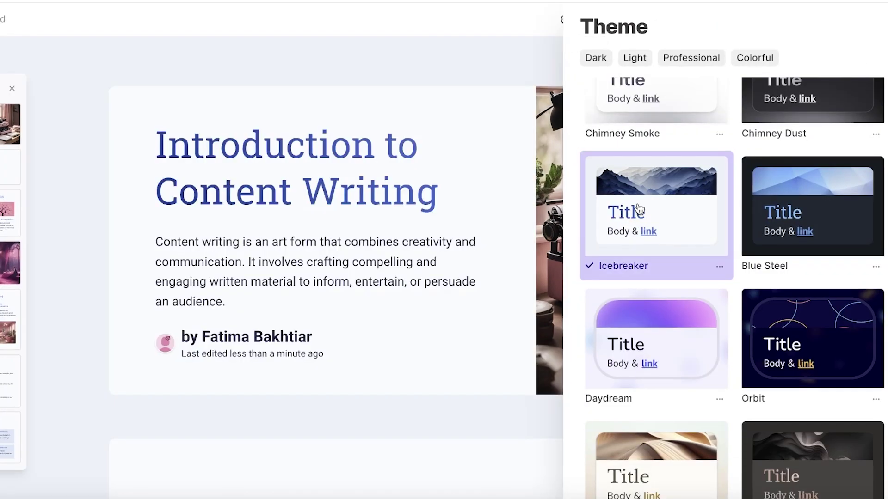
click(443, 68)
scroll(357, 142, down, 20)
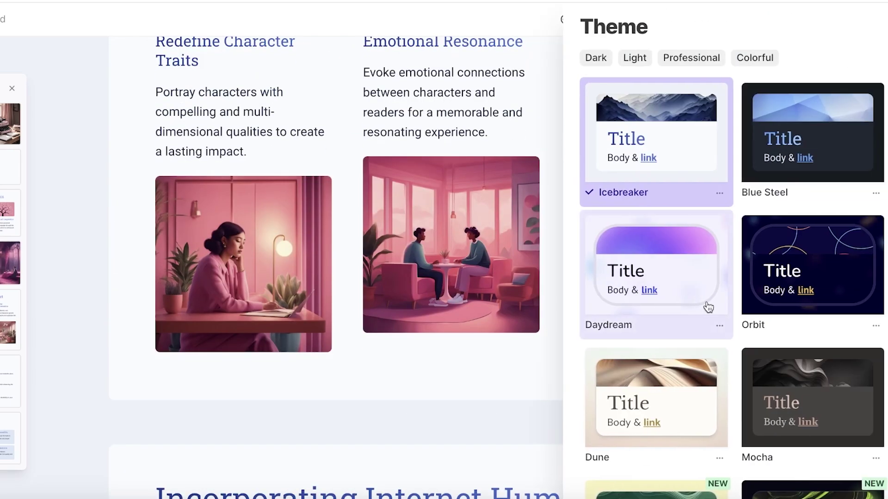
click(826, 267)
Try Basic Dark, then apply the dark purple Blueberry theme and close the theme panel
scroll(814, 278, down, 20)
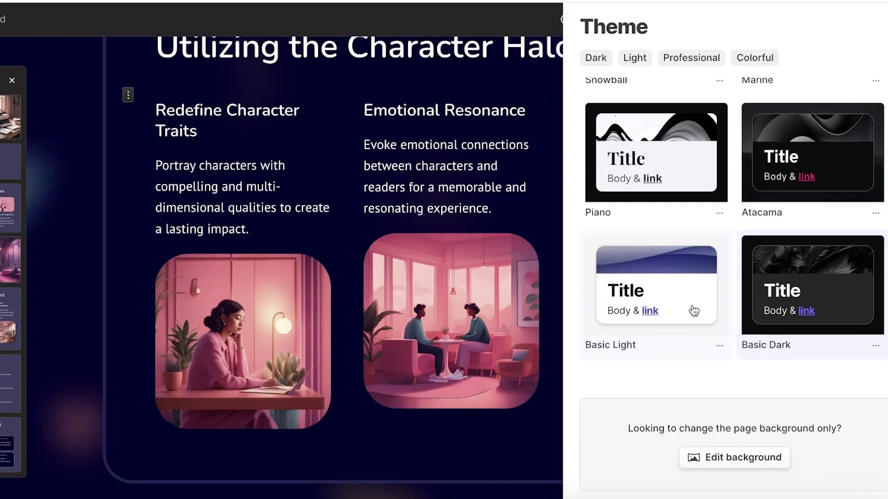
click(805, 275)
scroll(809, 273, down, 15)
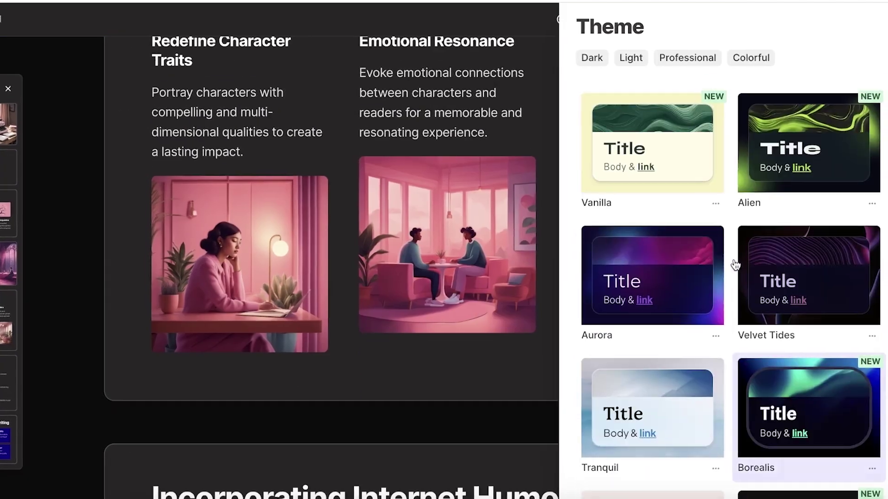
click(788, 189)
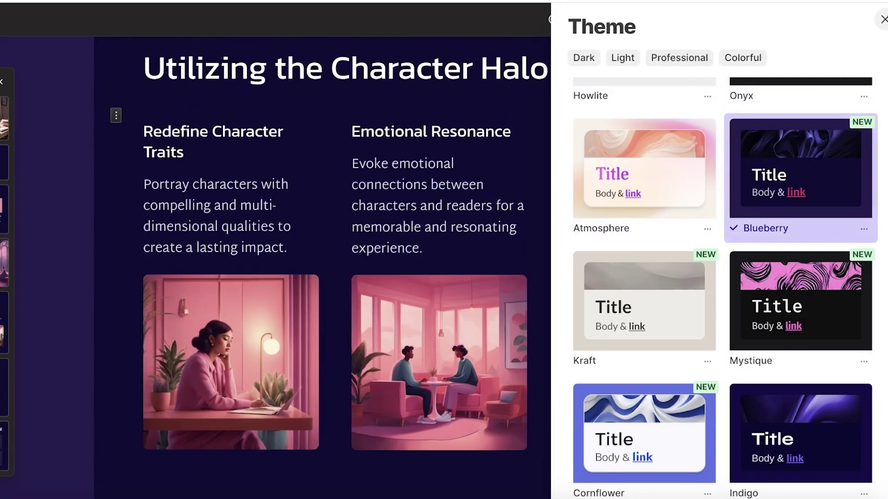
click(884, 20)
scroll(504, 194, up, 10)
scroll(511, 111, up, 3)
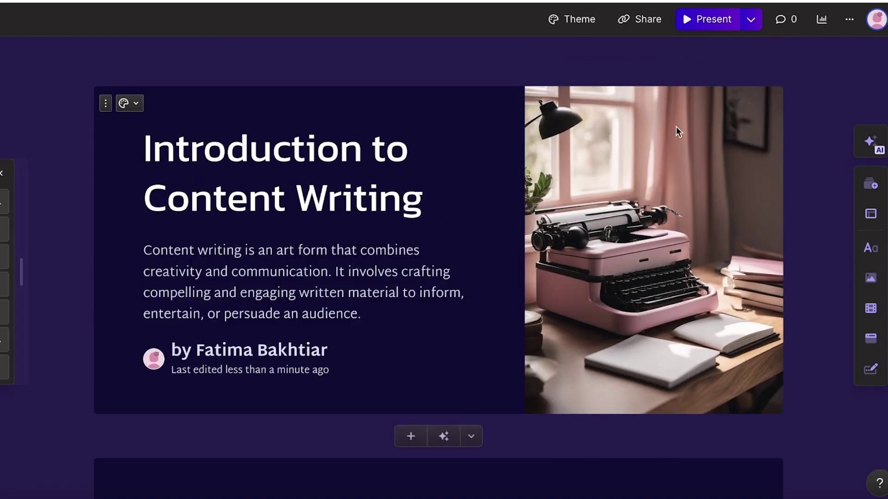
With the AI design partner chat open, delete the blank Untitled card from its card menu
click(875, 147)
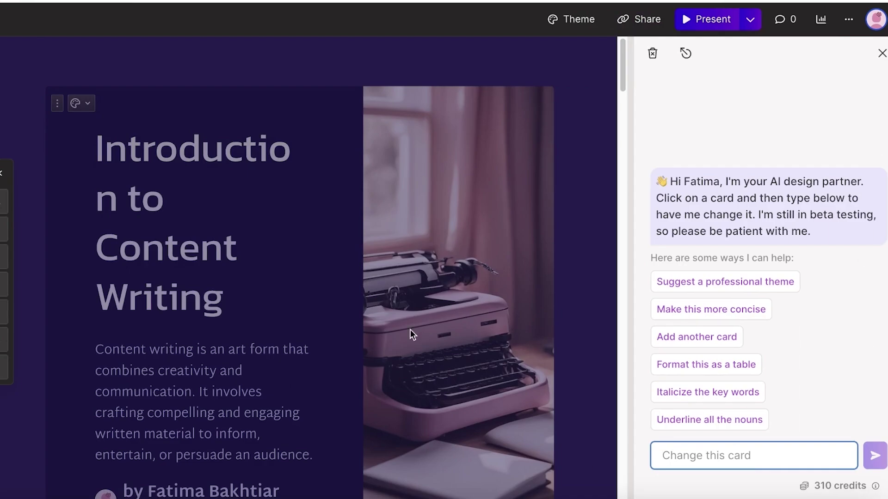
click(697, 337)
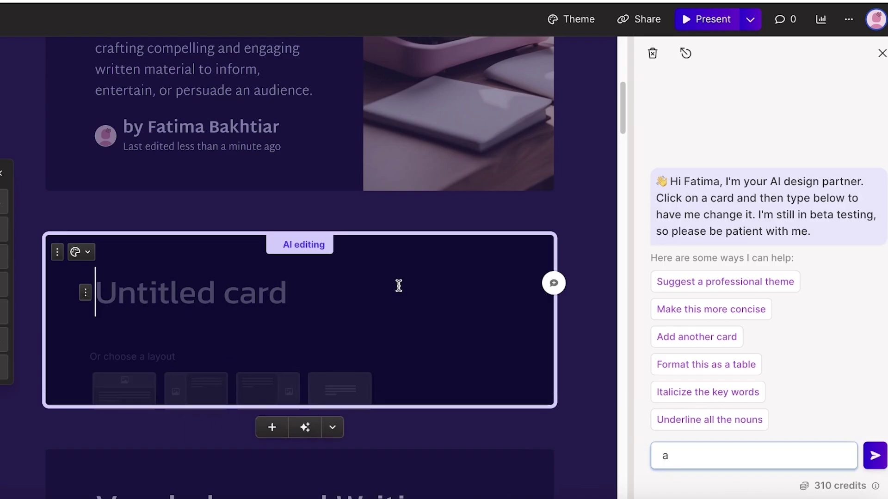
click(333, 466)
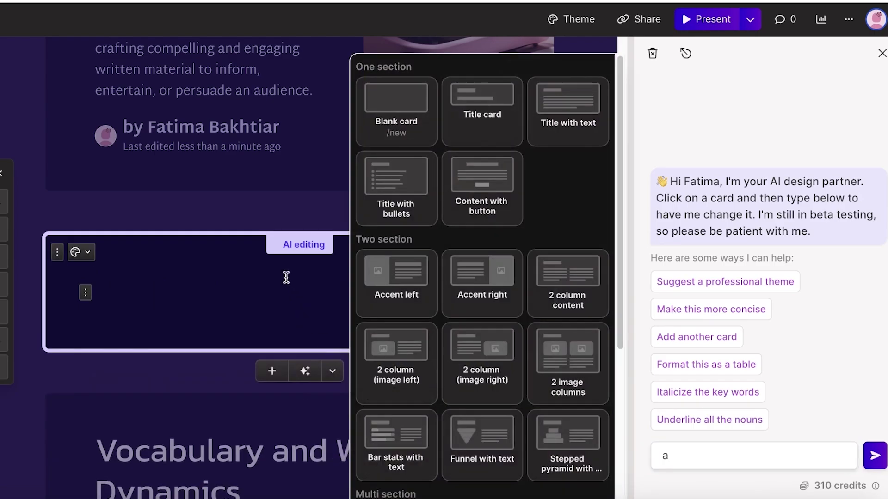
click(57, 252)
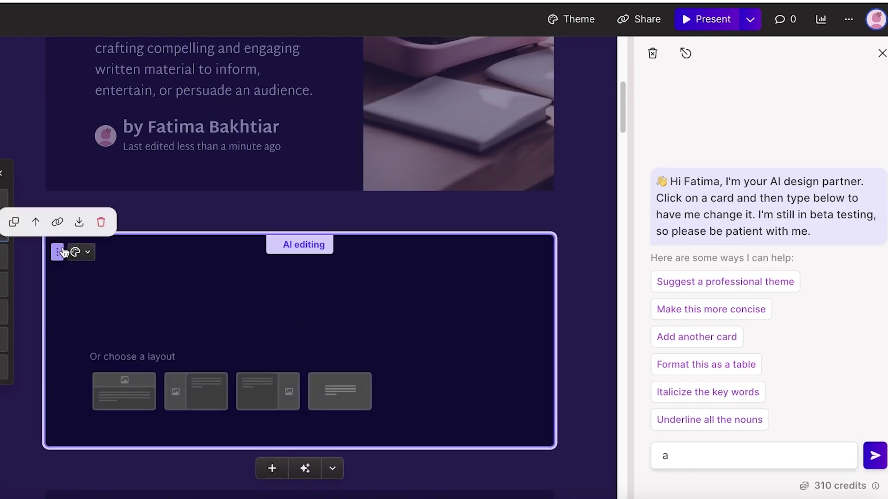
click(101, 222)
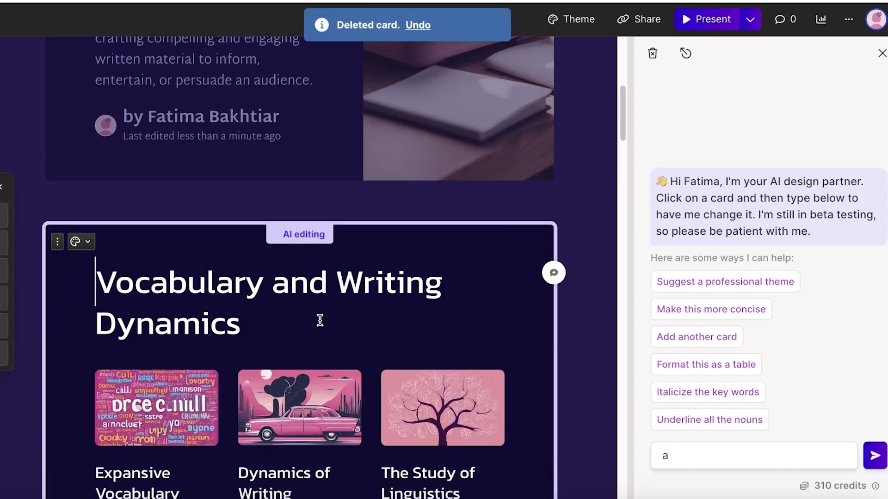
scroll(319, 321, down, 6)
scroll(319, 318, up, 4)
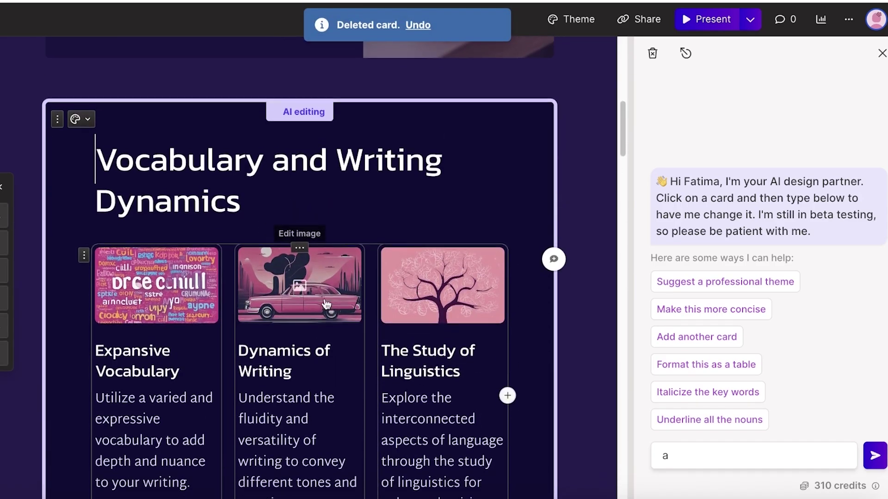
Ask the AI chat to make the Vocabulary and Writing Dynamics images more literal
click(665, 456)
text(r)
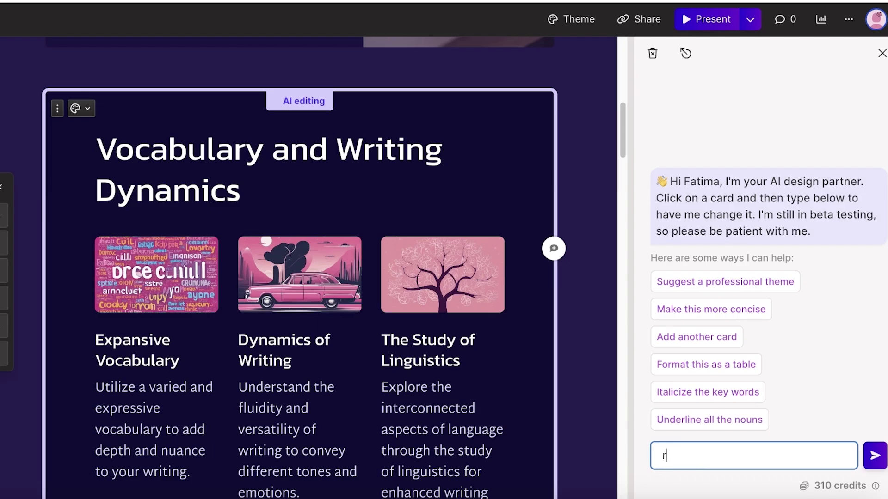
text(elegenerate the images)
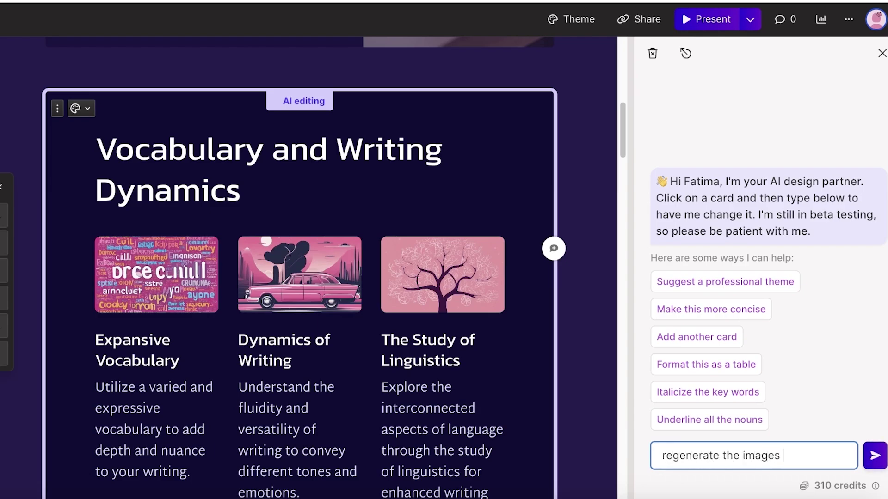
text(and make them)
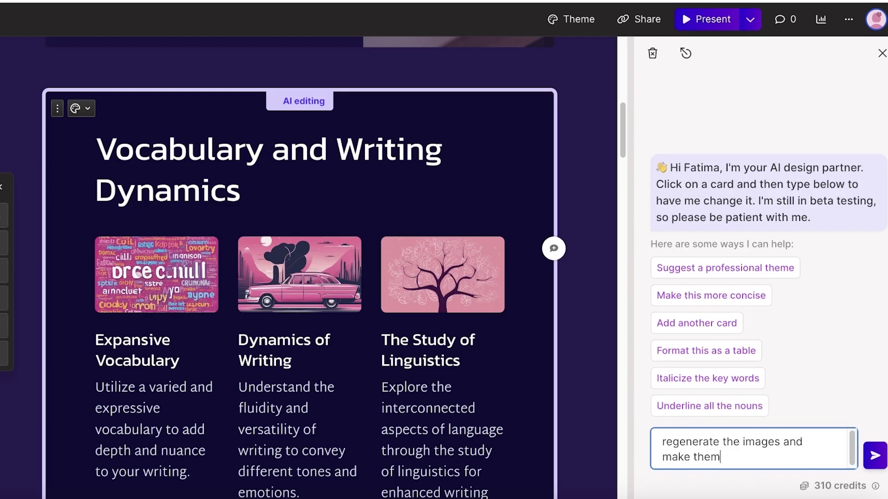
text( more literal)
key(Return)
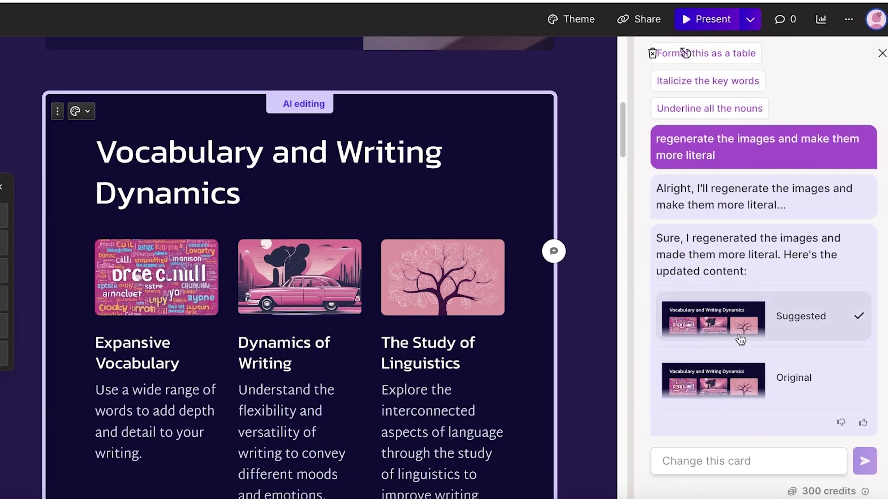
Compare the AI's Suggested and Original versions and keep the Original card
click(739, 369)
click(698, 341)
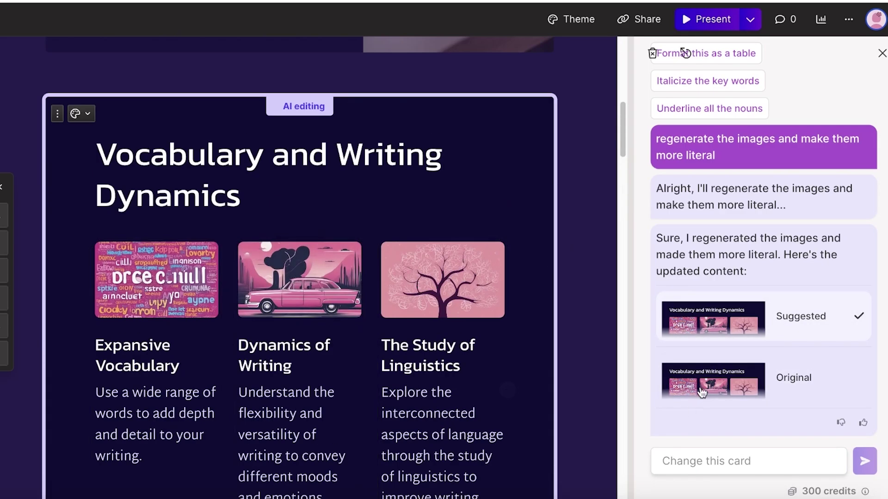
click(698, 387)
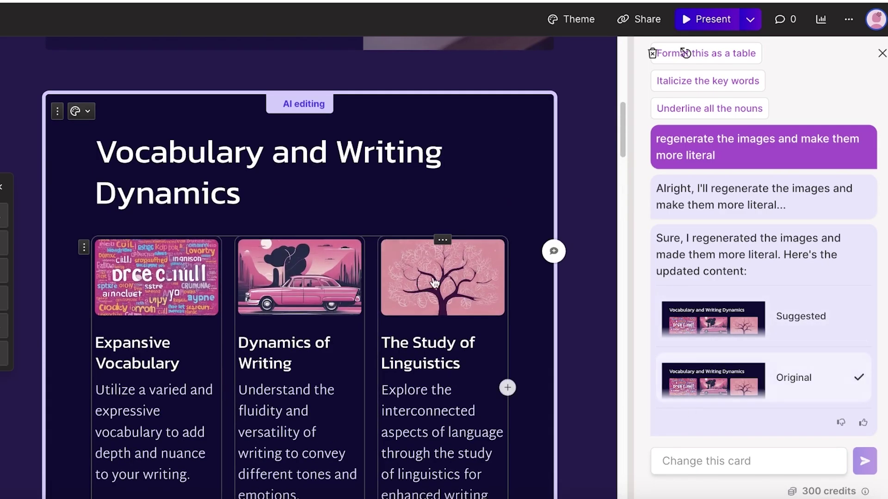
Inspect the tree image's prompt settings, then close the AI editing chat
click(437, 277)
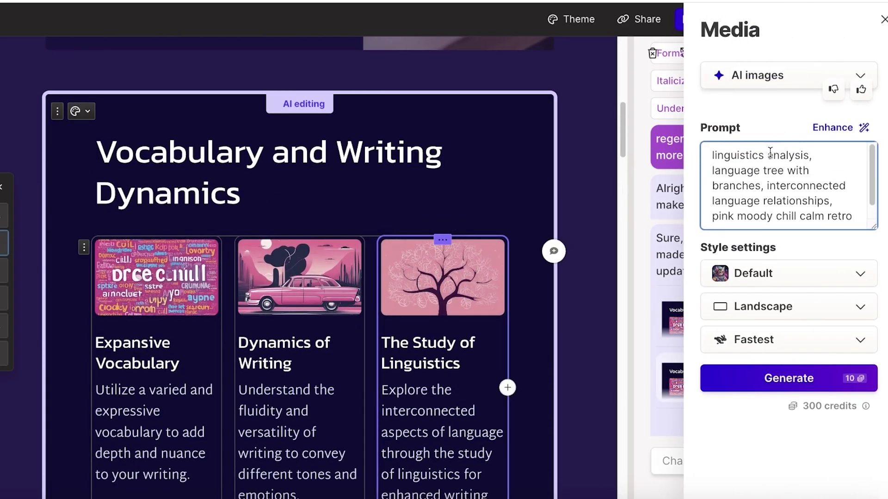
drag(735, 159, 725, 281)
scroll(755, 190, up, 1)
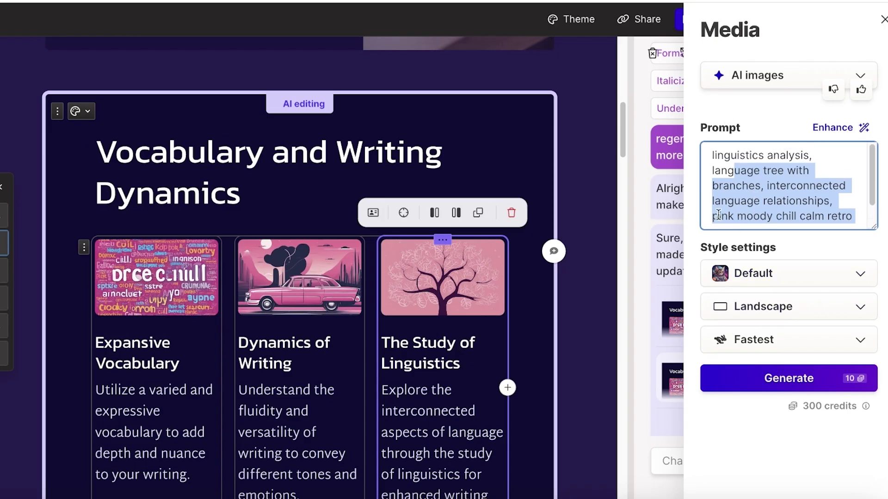
click(606, 201)
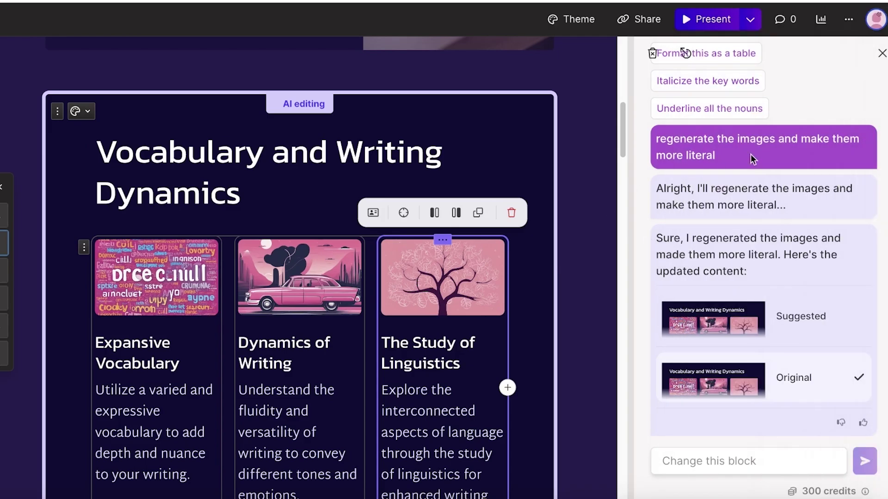
click(882, 53)
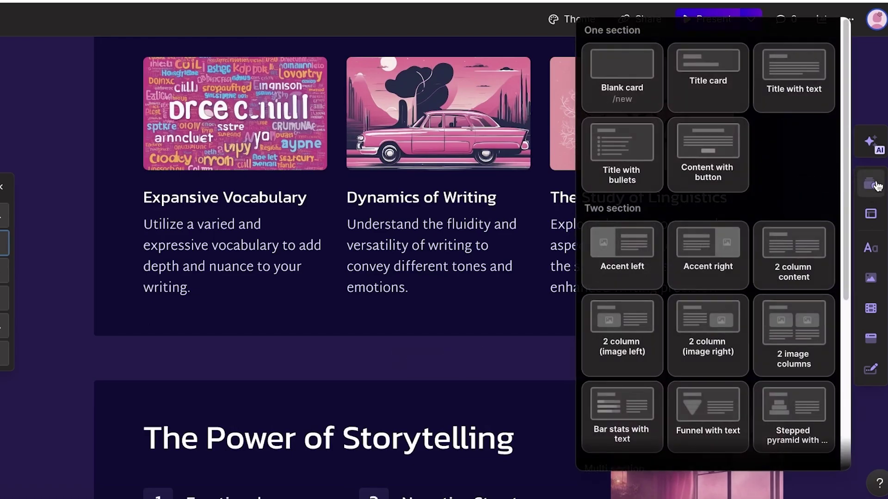
mouse_move(872, 210)
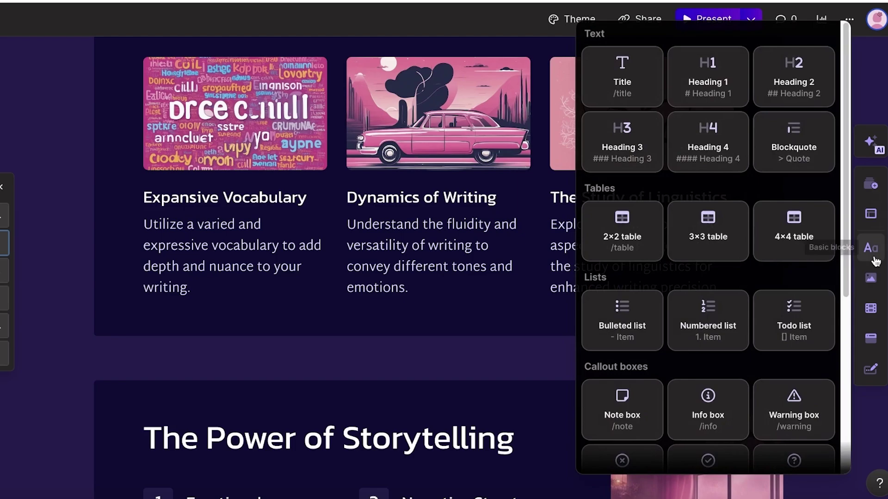
mouse_move(870, 293)
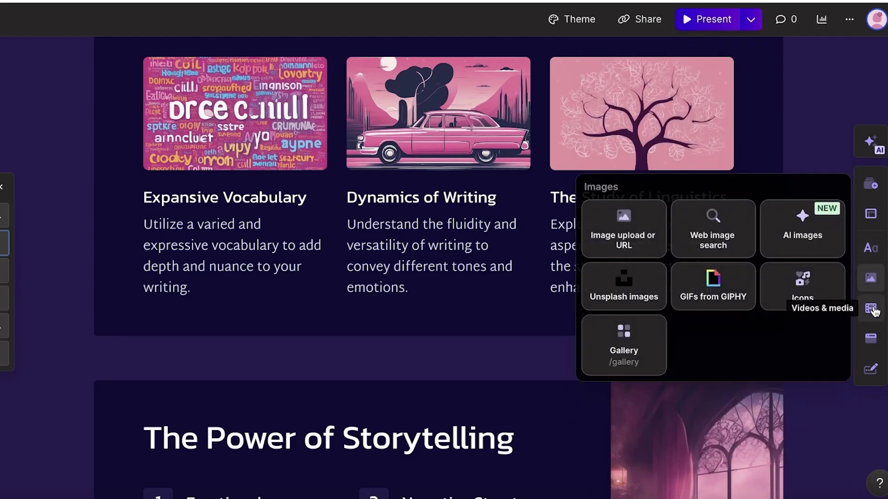
mouse_move(878, 339)
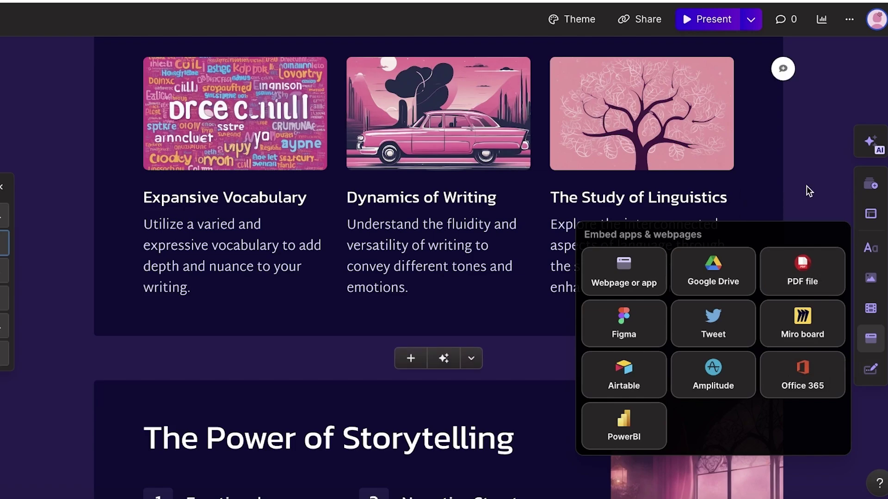
scroll(810, 185, up, 10)
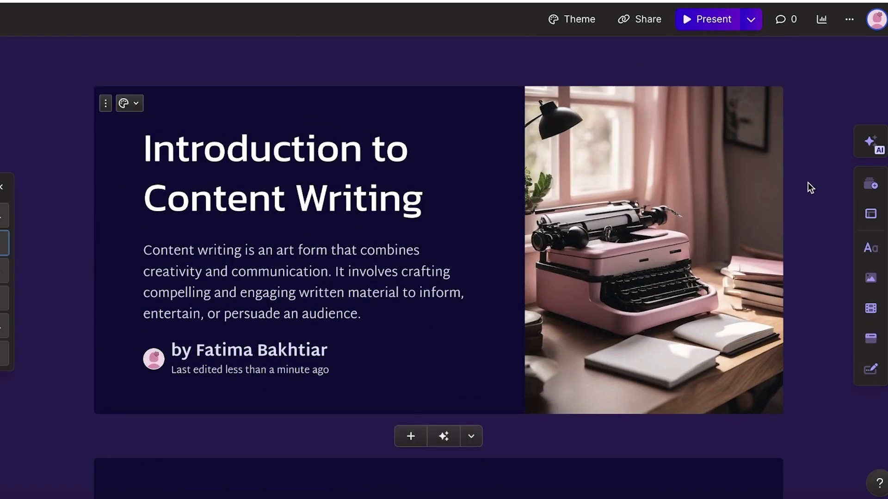
scroll(809, 185, down, 1)
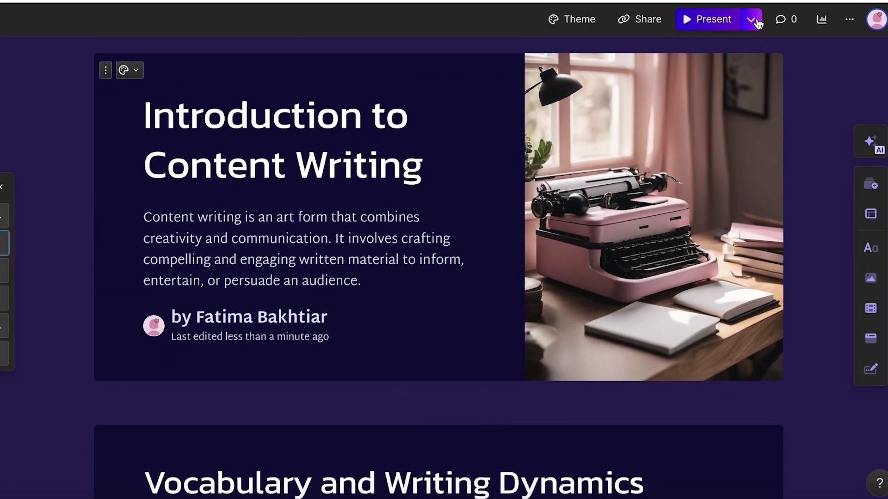
Go through the Present and ⋯ menus to reach the presentation's Share settings
click(753, 22)
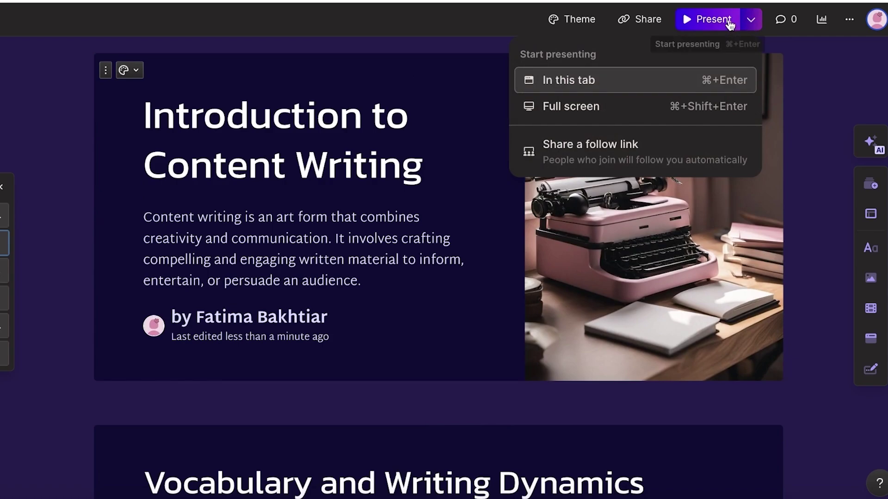
click(849, 20)
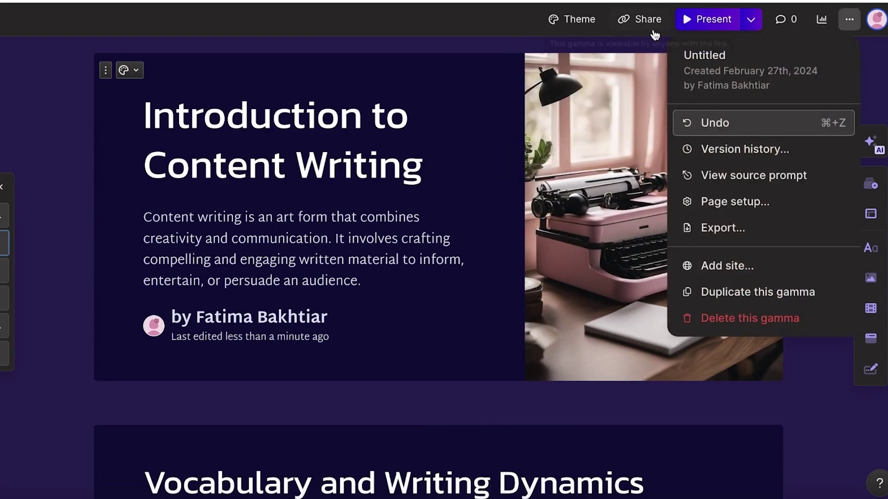
click(629, 21)
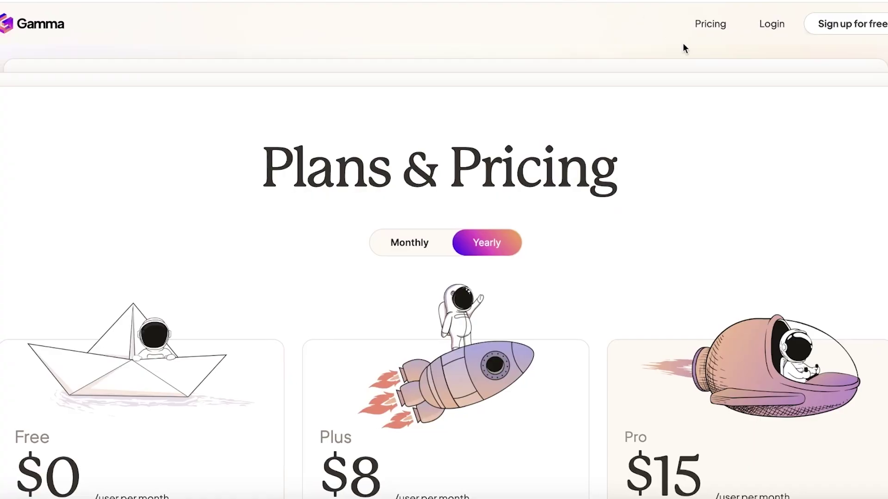
Scroll through the Free, Plus and Pro plan cards at yearly prices
scroll(780, 149, down, 7)
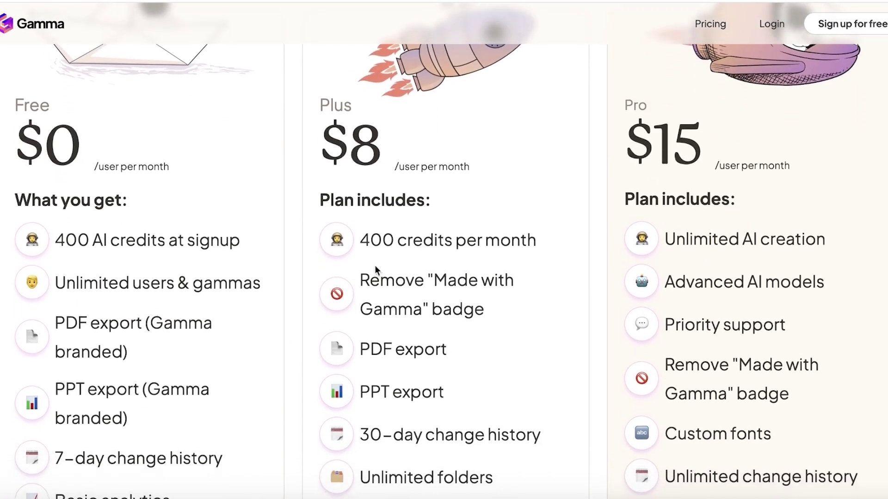
scroll(273, 275, up, 1)
scroll(273, 275, down, 1)
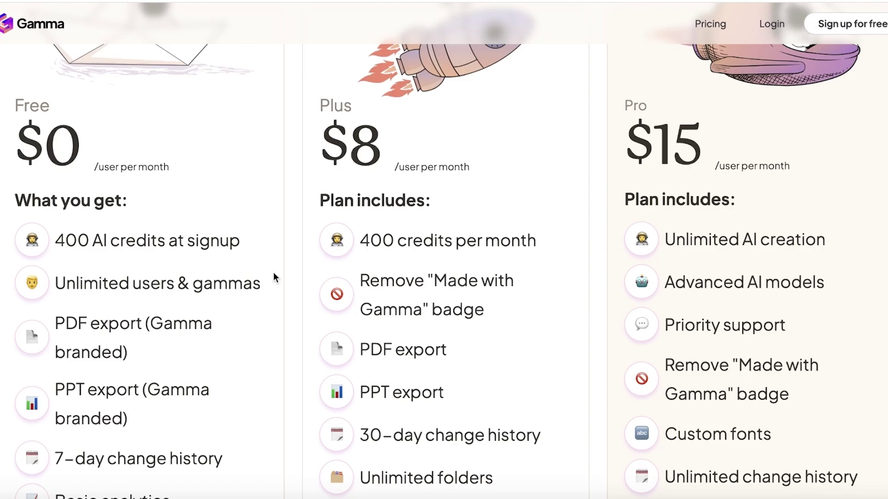
scroll(272, 280, down, 1)
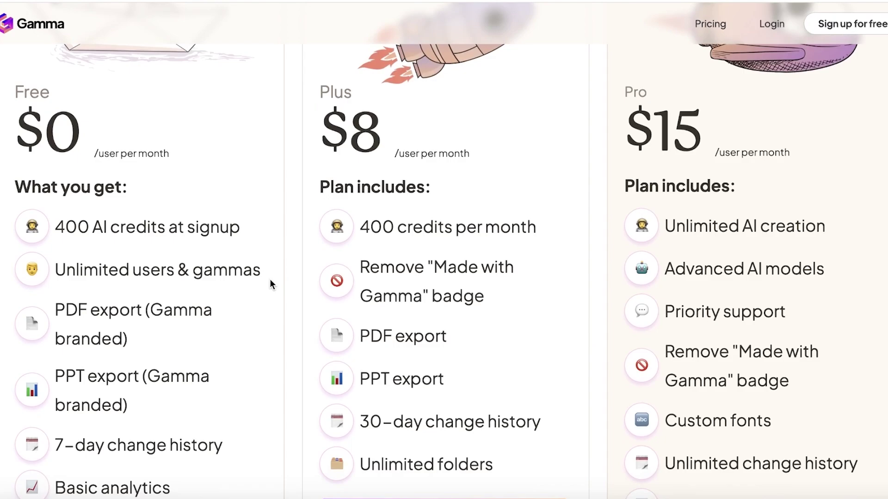
scroll(259, 281, down, 3)
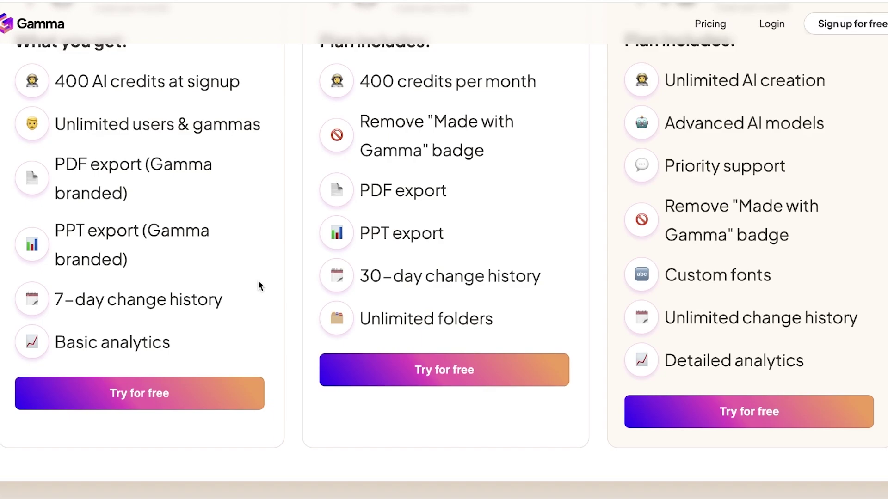
scroll(262, 296, up, 8)
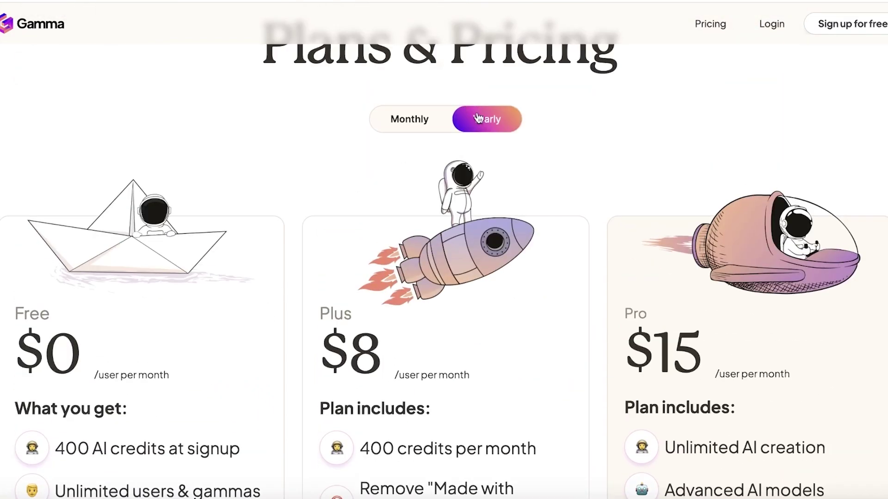
scroll(508, 193, down, 2)
scroll(510, 196, up, 3)
Switch to Monthly billing, showing Plus at $10 and Pro at $20 per user
click(407, 147)
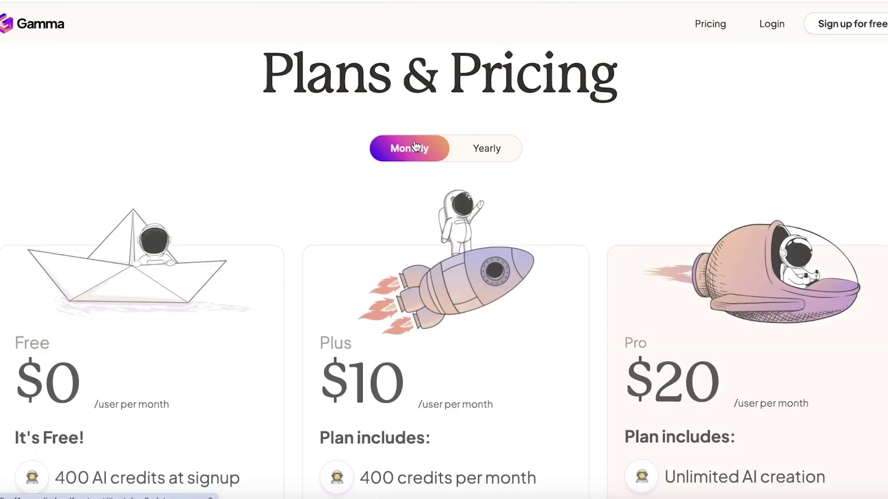
scroll(458, 283, down, 3)
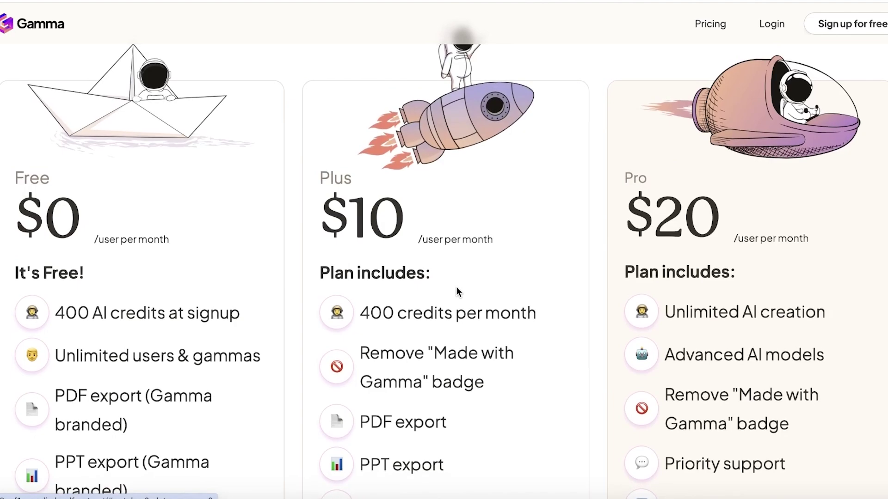
scroll(456, 287, down, 2)
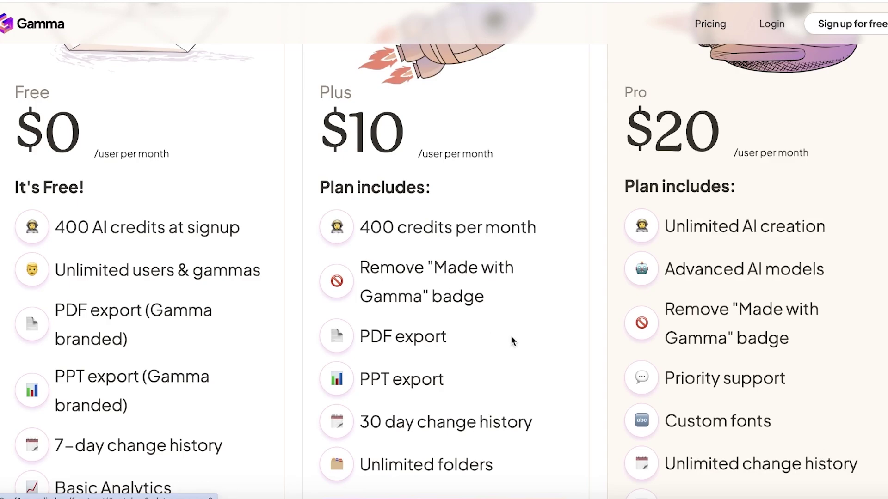
scroll(744, 299, down, 2)
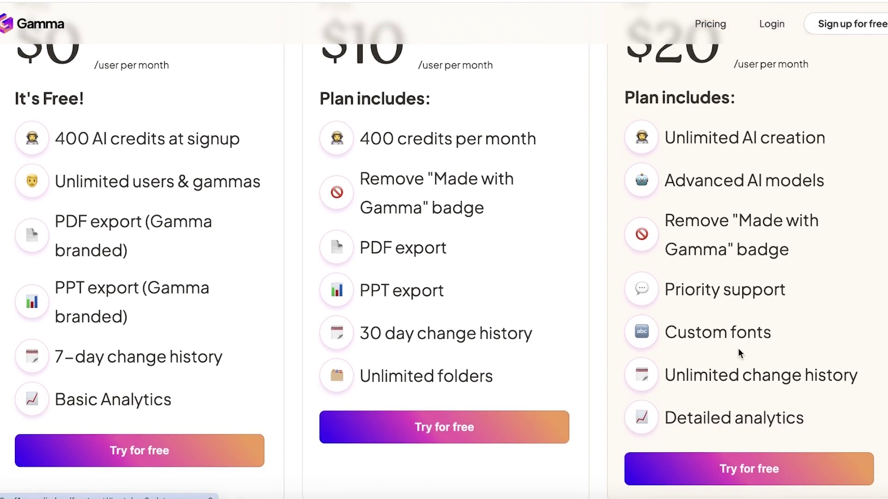
scroll(739, 354, up, 4)
scroll(734, 345, down, 3)
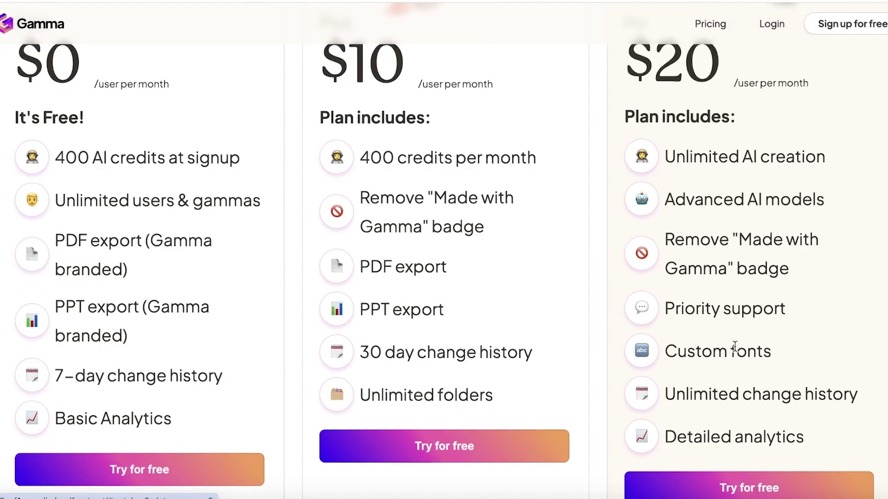